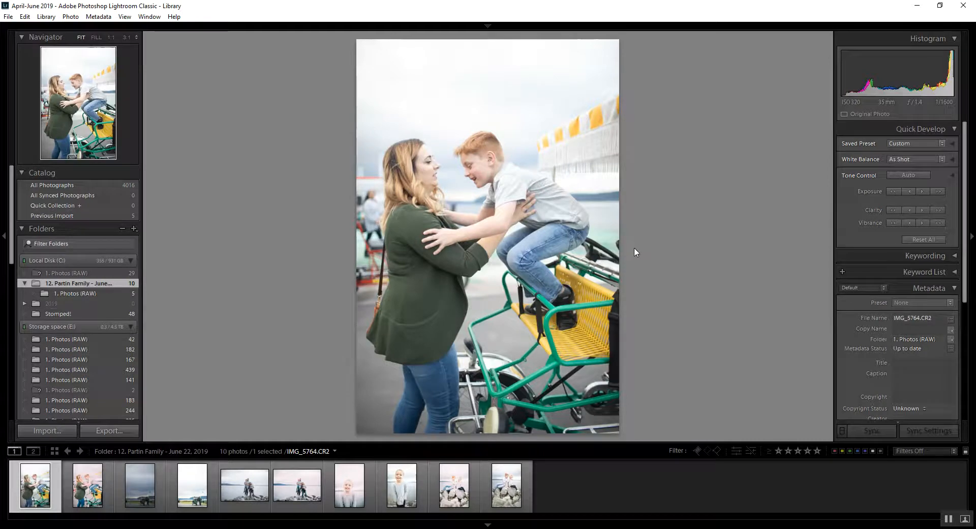
- Compare the two edits of the mother-and-son photo, inspecting their faces at 1:1 zoom in the pink-toned JPEG
key("Right")
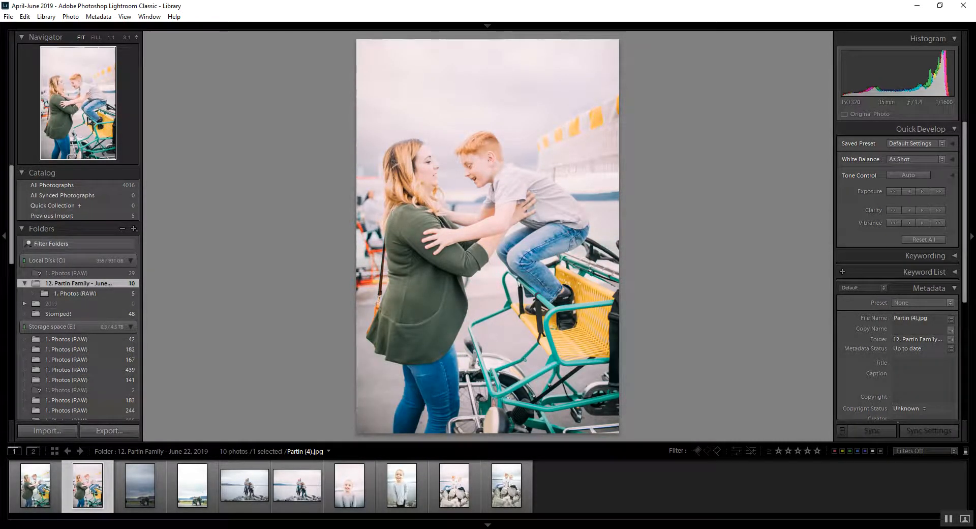
key("Left")
key("Right")
left_click(490, 164)
left_click_drag(389, 208, 662, 256)
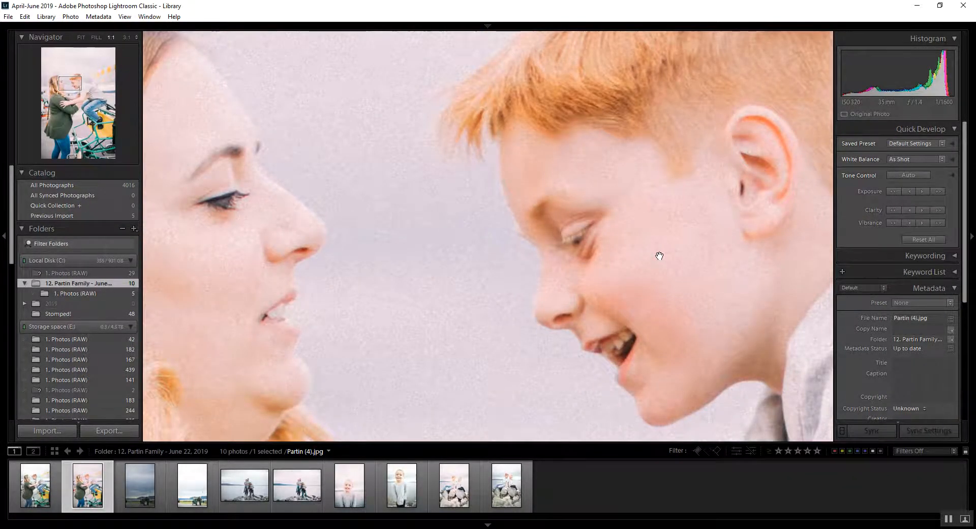
left_click(659, 255)
- Compare the pink-toned portrait of the girl in the gray top with the neighbouring full-length raw portrait
left_click(350, 485)
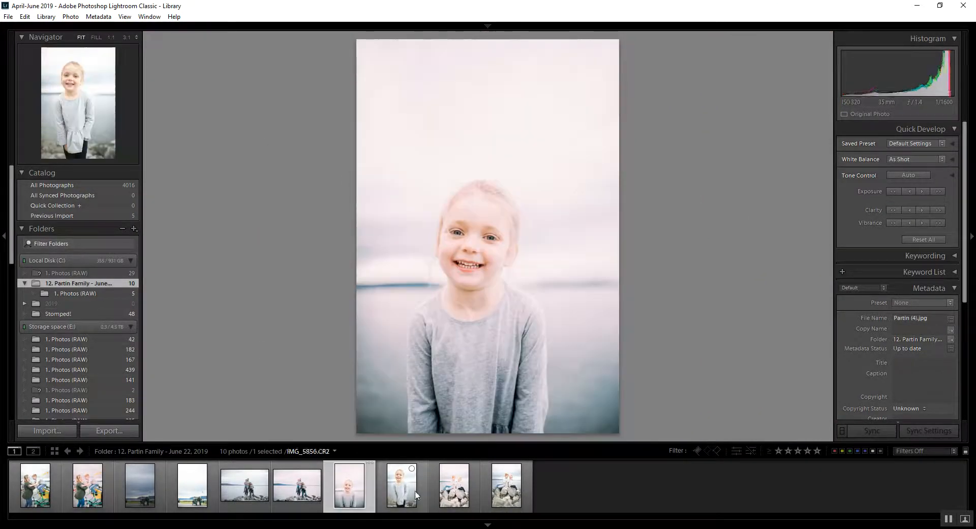
left_click(415, 494)
left_click(363, 492)
left_click(418, 496)
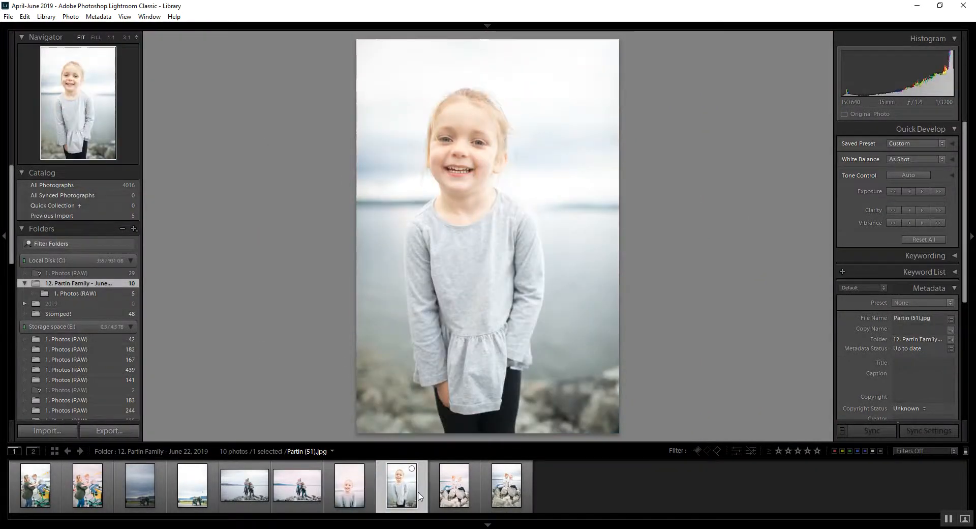
- Preview the VSCO Film 05 presets in Develop and apply C - Agfa Vista 400 + to the girl's raw portrait
key("d")
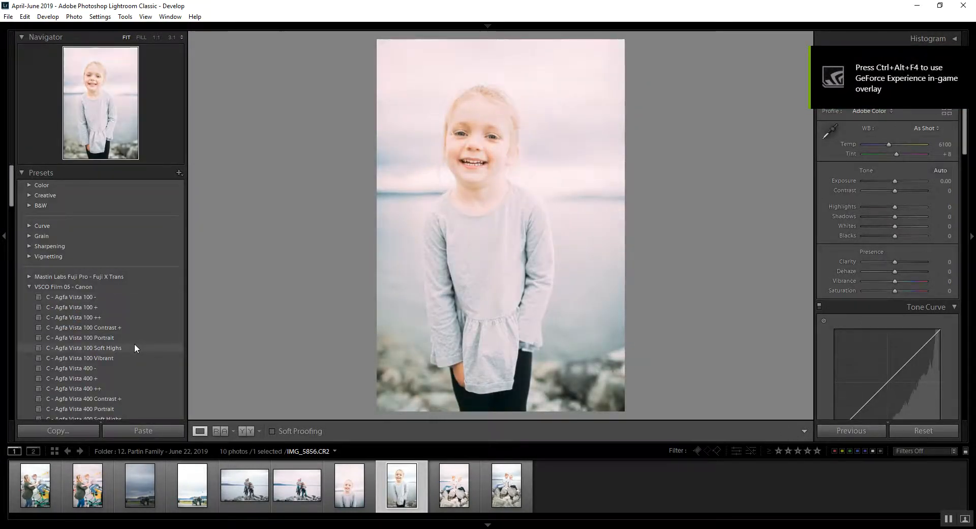
scroll(134, 343, "down", 3)
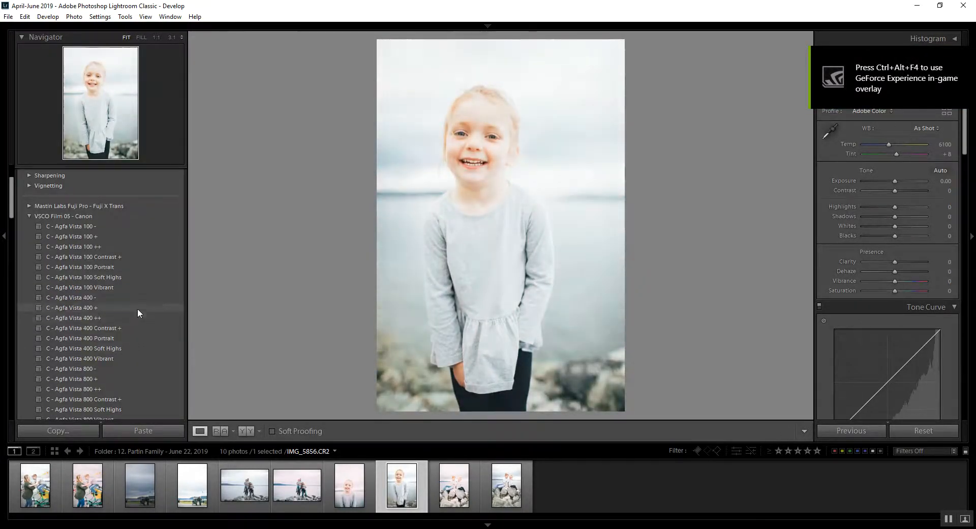
scroll(146, 330, "down", 6)
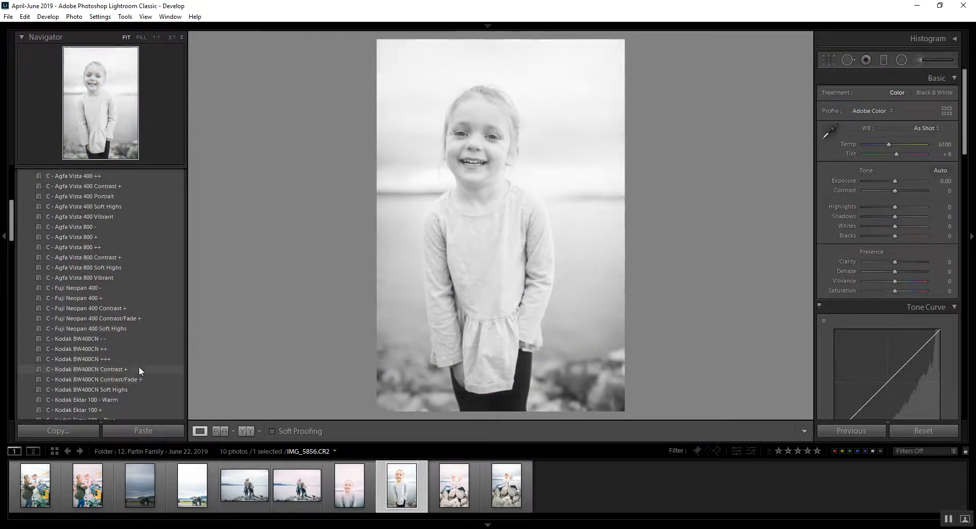
scroll(139, 364, "up", 9)
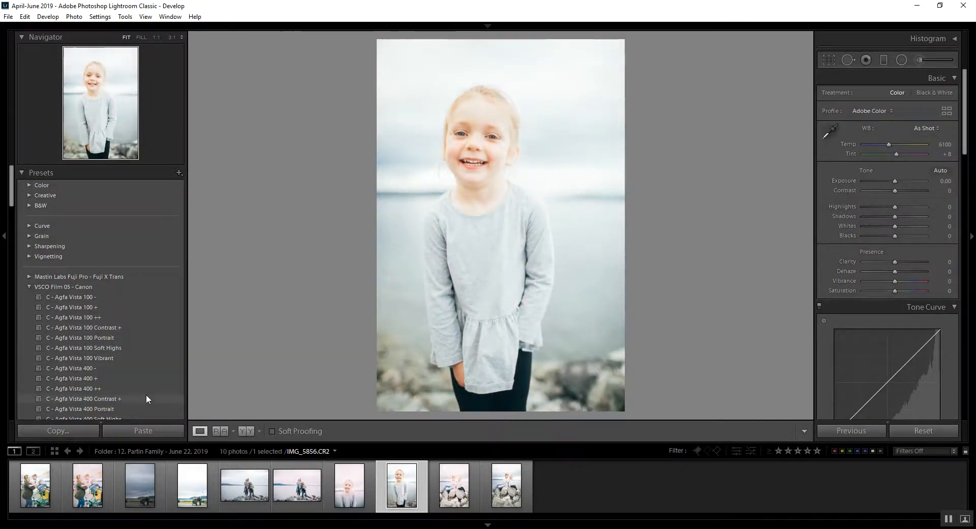
left_click(343, 494, "ctrl")
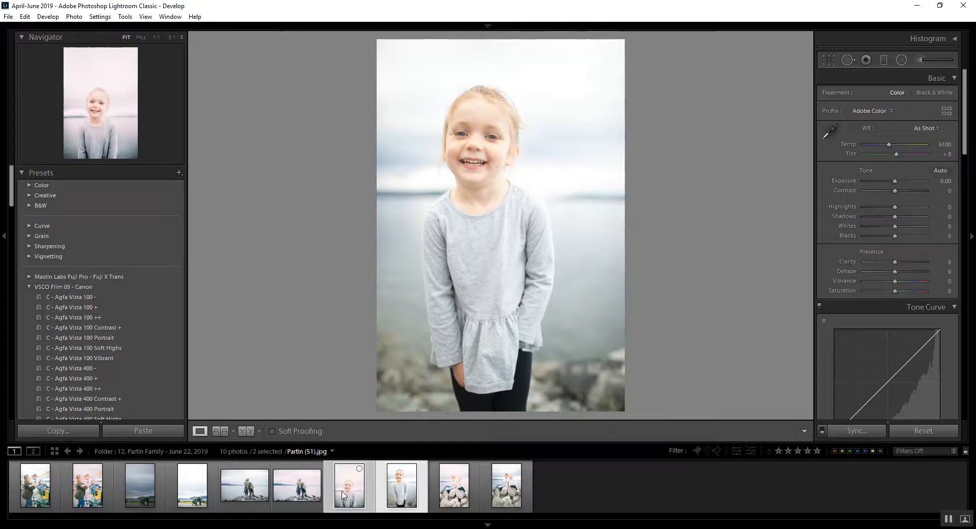
left_click(402, 493)
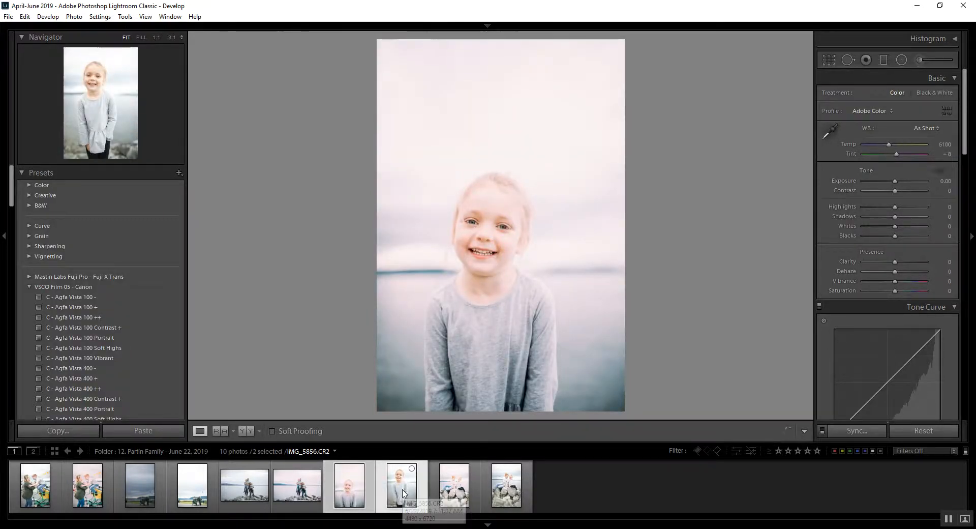
left_click(138, 338)
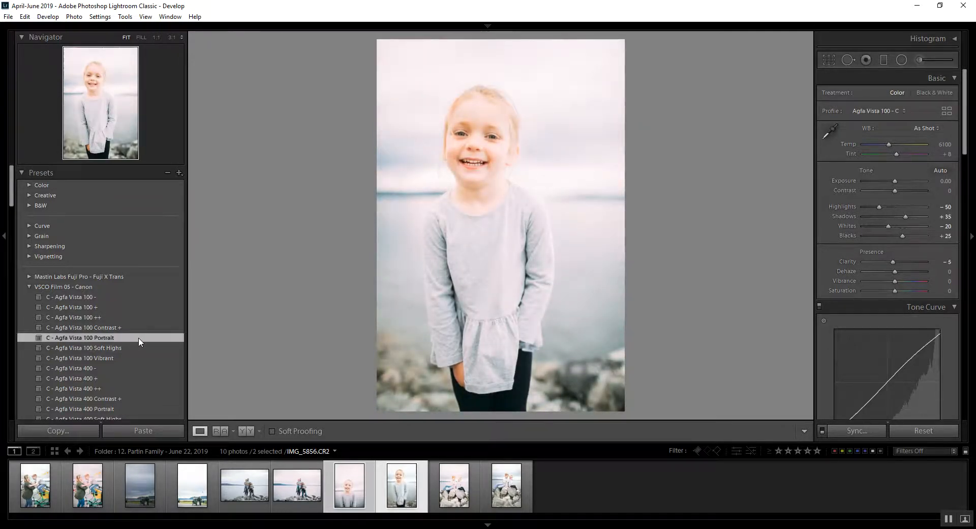
left_click(148, 377)
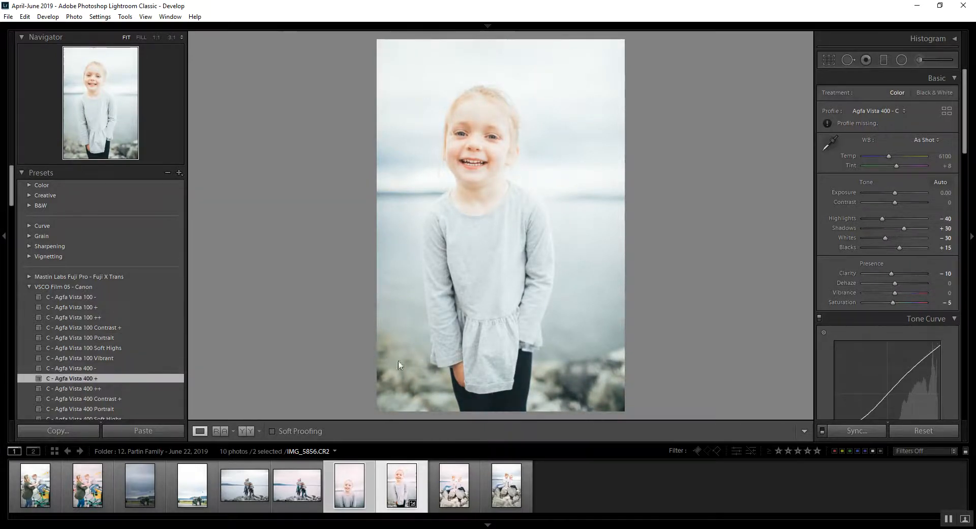
- Enable lens profile corrections for the girl's portrait and set the tone curve's Darks to -16
left_click(971, 96)
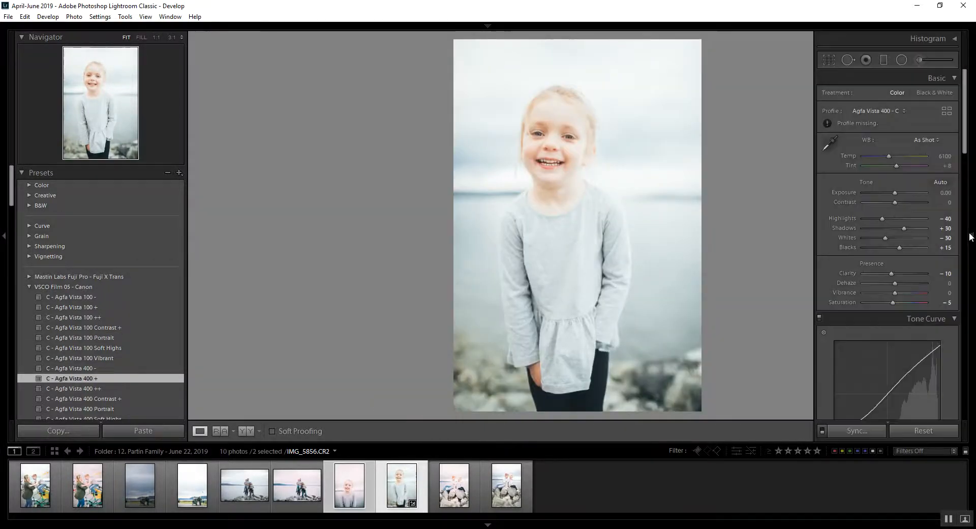
left_click_drag(966, 148, 969, 432)
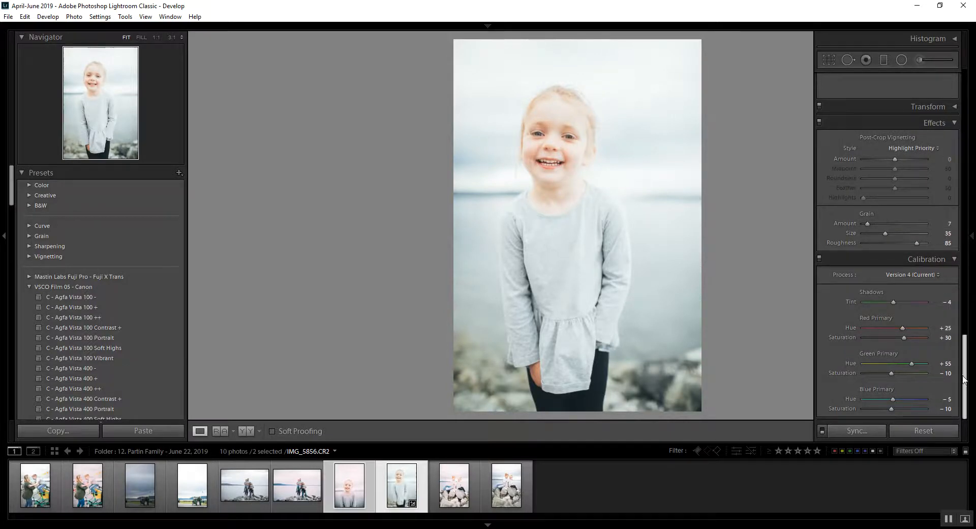
left_click_drag(966, 376, 965, 228)
left_click(855, 291)
scroll(931, 188, "up", 5)
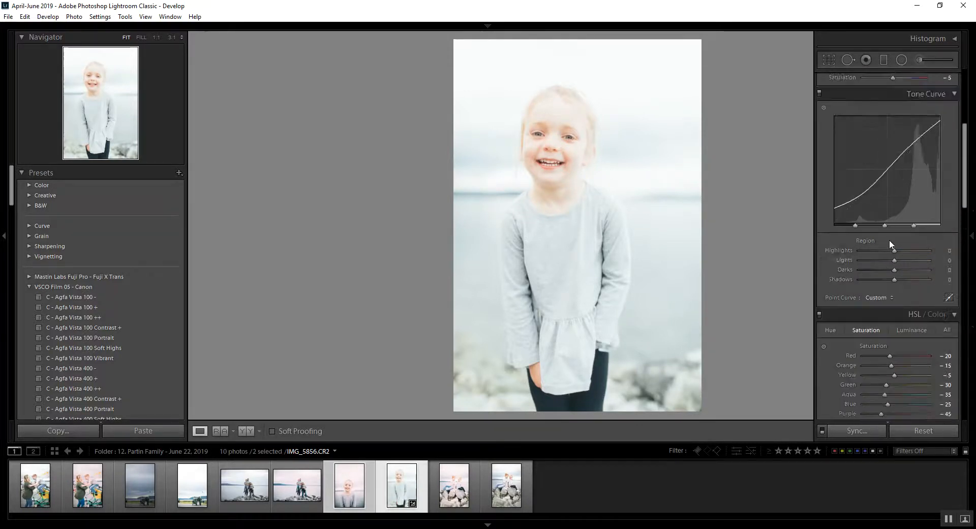
left_click_drag(894, 269, 889, 270)
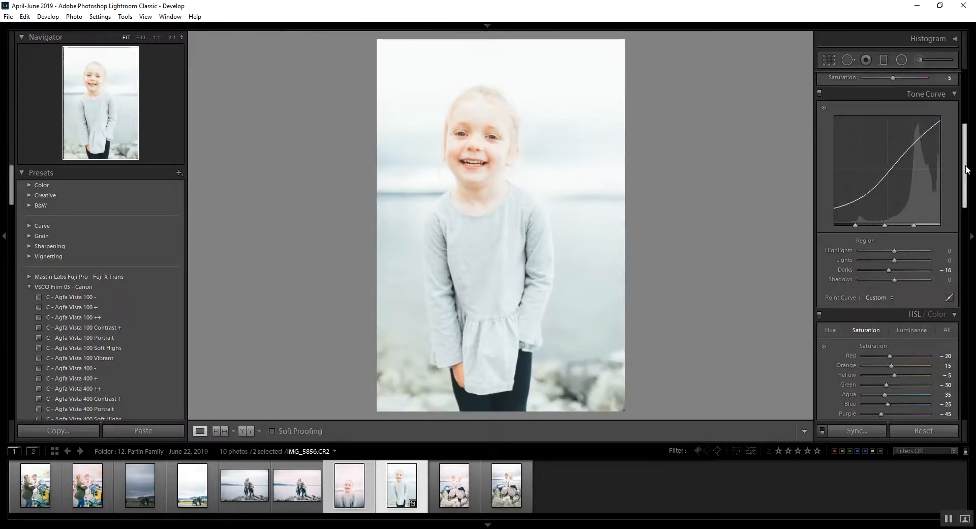
- Set the girl's portrait to Contrast +7, Shadows +6, Whites -51, Blacks +58 and Clarity +2, and fine-tune its Exposure
scroll(955, 205, "up", 5)
left_click_drag(901, 251, 896, 182)
mouse_move(882, 217)
left_mouse_down()
mouse_move(867, 222)
mouse_move(877, 215)
left_mouse_up()
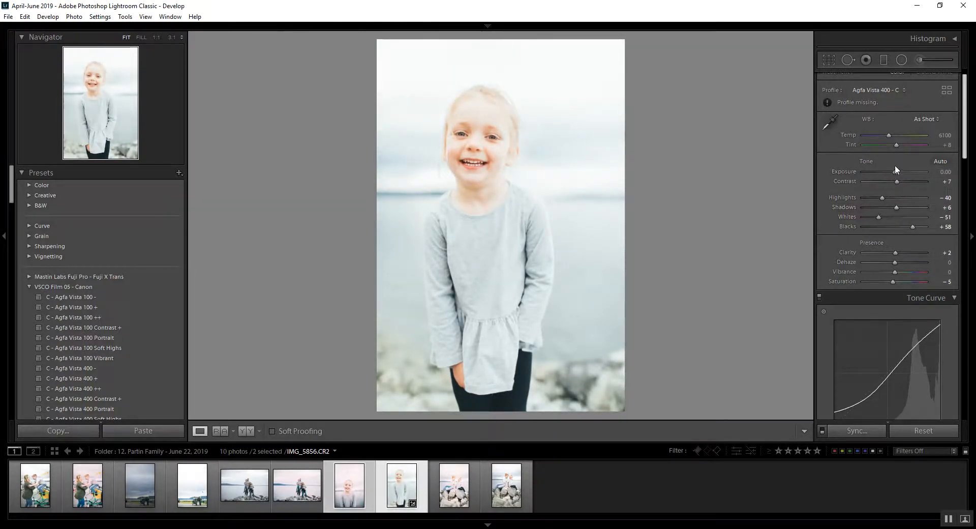
left_click_drag(895, 171, 893, 173)
- View the two girl portraits side by side, followed by the two photos of the siblings on the rocks
key("c")
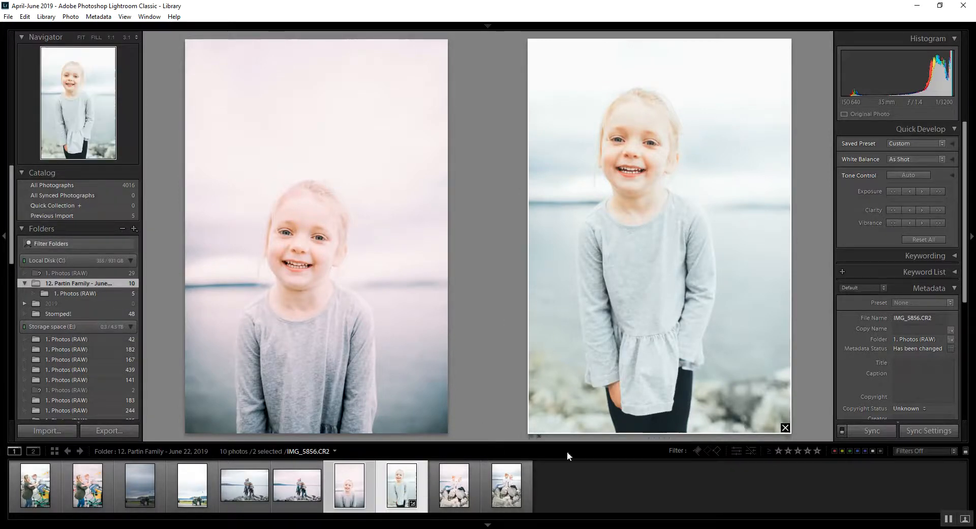
left_click(507, 494)
left_click(453, 494, "ctrl")
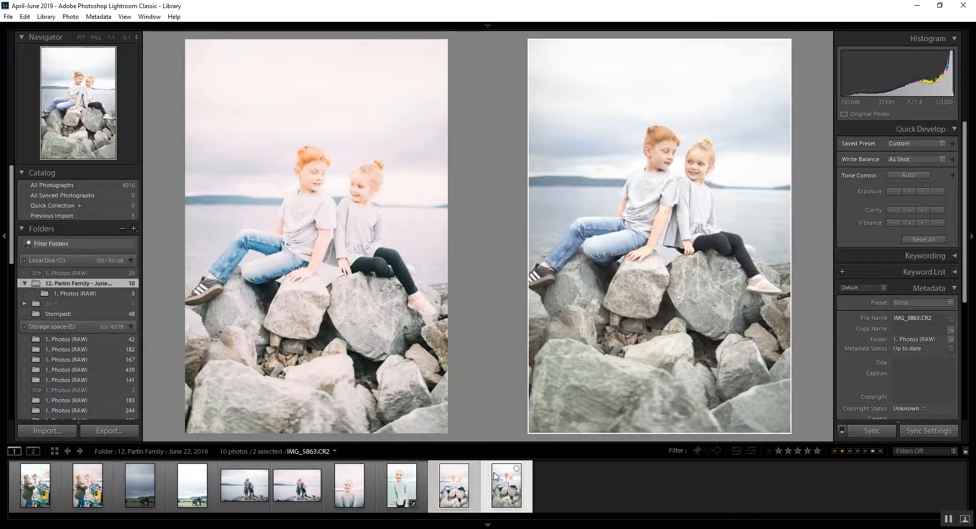
- Apply the C - Agfa Vista 400 Contrast + preset to the raw photo of the siblings on the rocks
key("d")
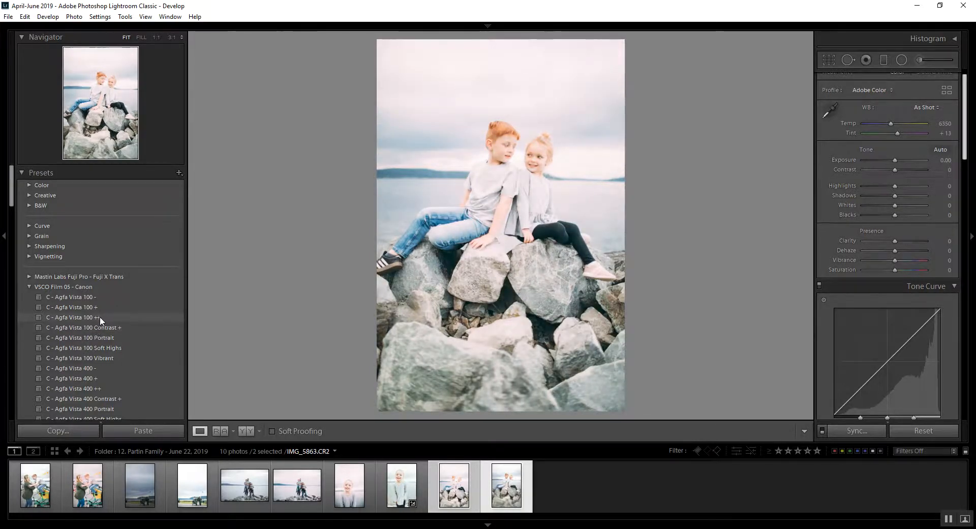
scroll(100, 339, "down", 3)
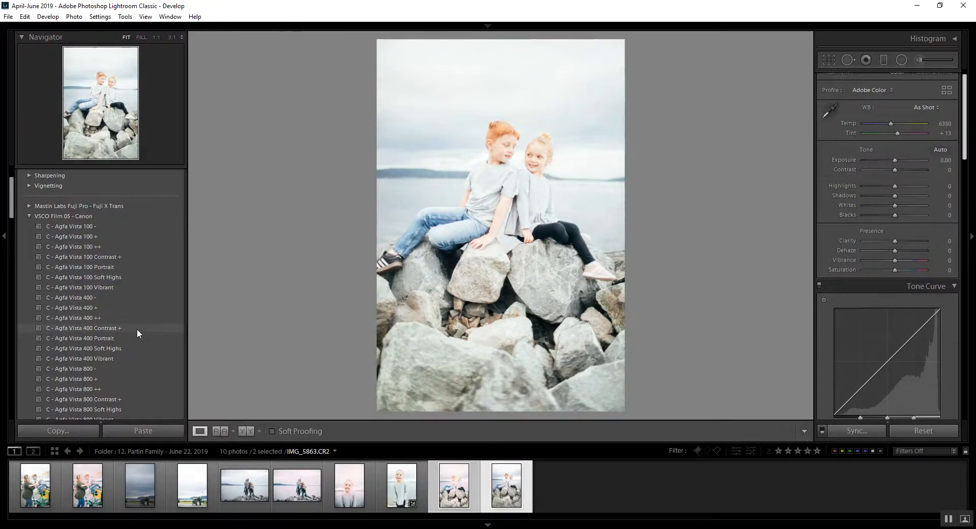
left_click(138, 328)
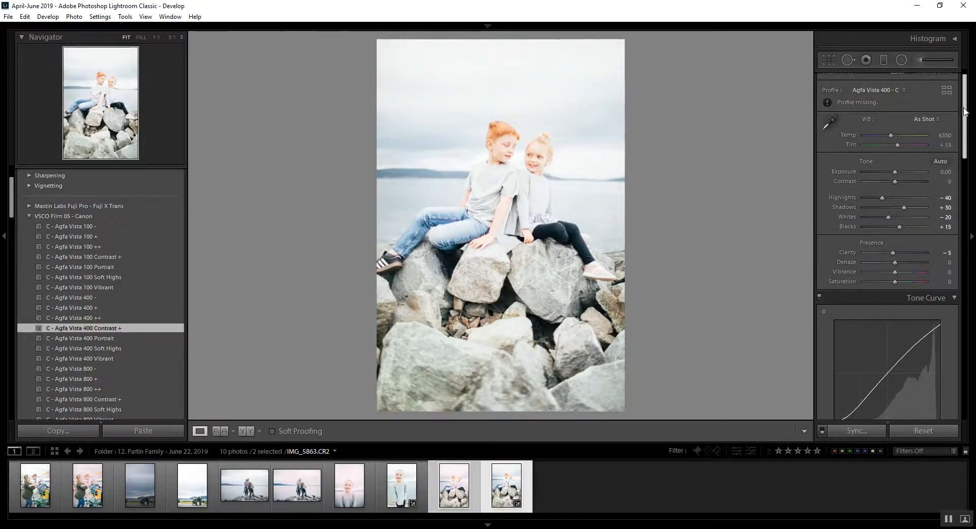
- Set the grain Amount to 8 and enable lens profile corrections on the siblings photo
scroll(875, 344, "down", 10)
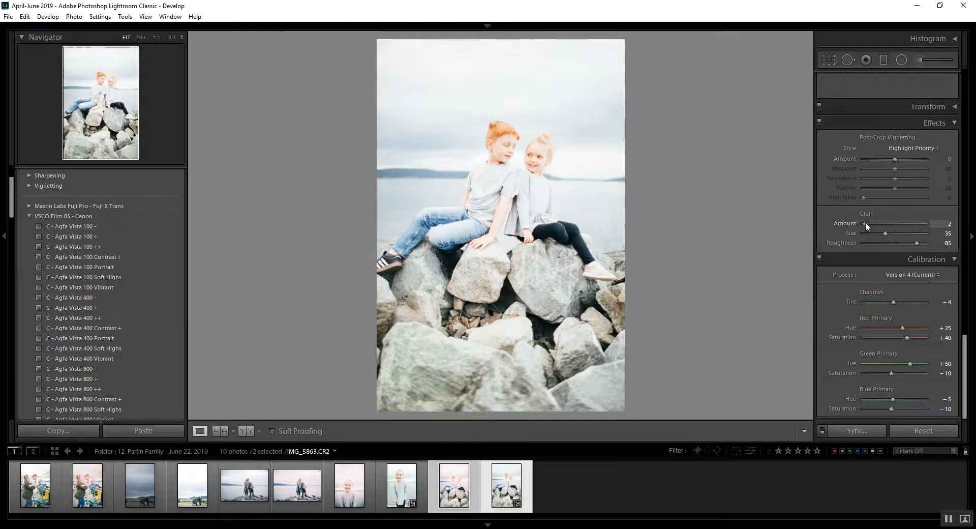
double_click(867, 222)
left_click_drag(865, 223, 869, 225)
scroll(932, 196, "up", 4)
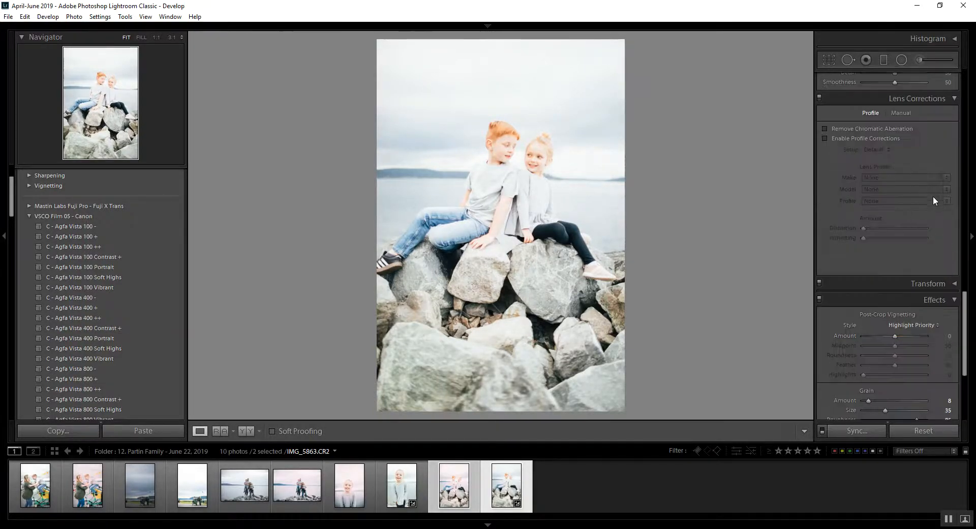
left_click(869, 138)
- Set the siblings photo's tone curve to Lights -22, Darks +4 and Shadows -24
scroll(938, 209, "up", 6)
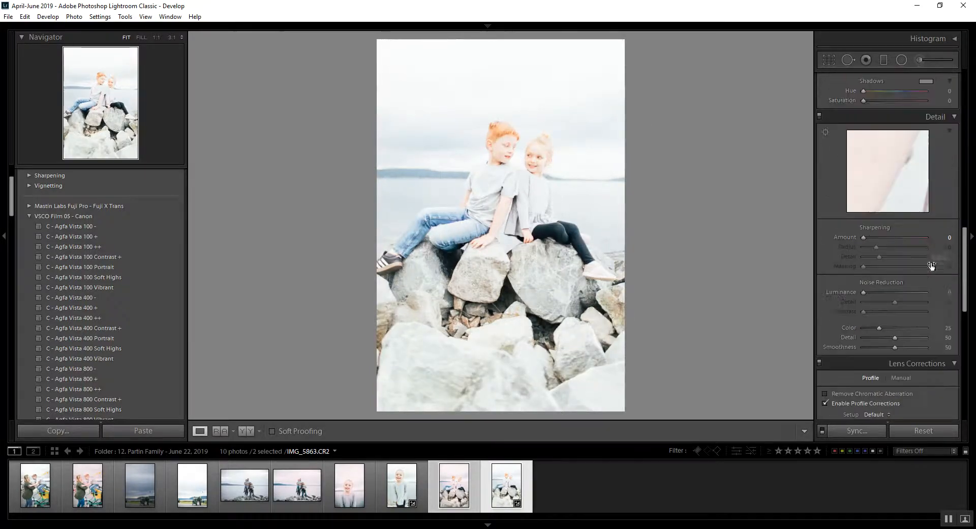
scroll(893, 224, "up", 4)
scroll(893, 216, "up", 4)
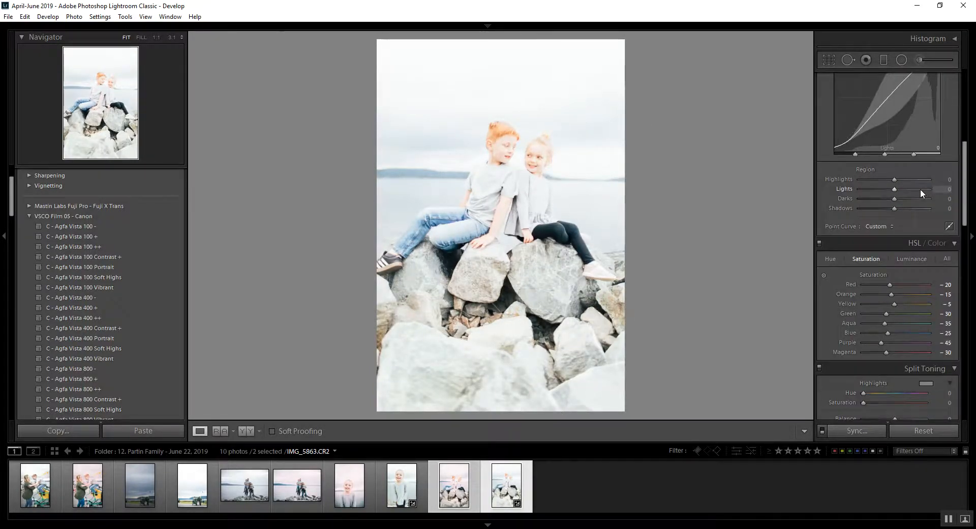
mouse_move(900, 197)
left_mouse_down()
mouse_move(880, 208)
mouse_move(901, 197)
mouse_move(886, 209)
mouse_move(887, 187)
left_mouse_up()
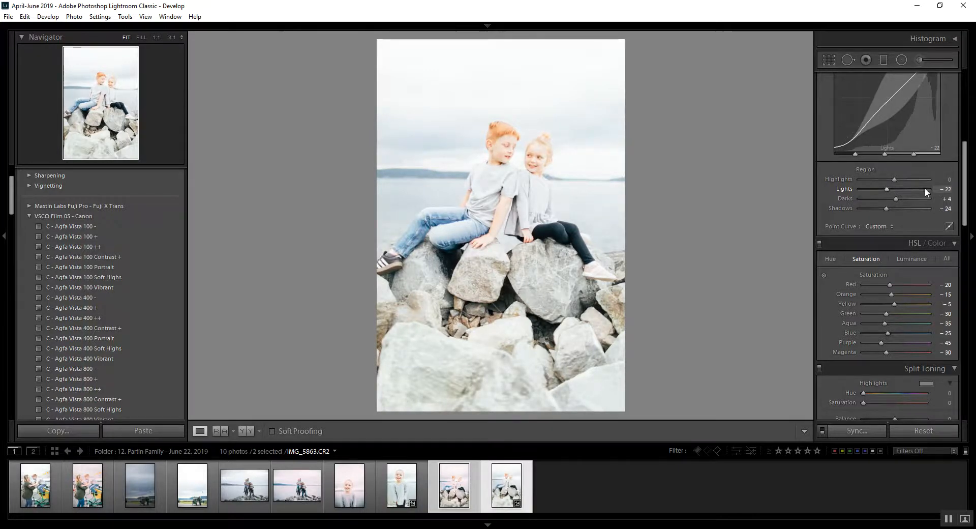
- Reset the siblings photo's Clarity to 0 and set its Blacks to -25
scroll(959, 179, "up", 5)
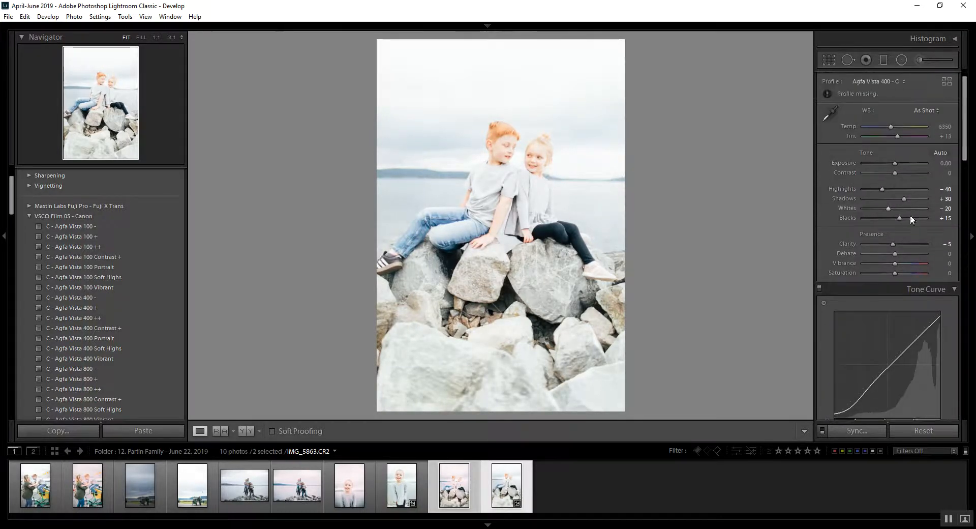
double_click(892, 245)
left_click_drag(896, 218, 886, 218)
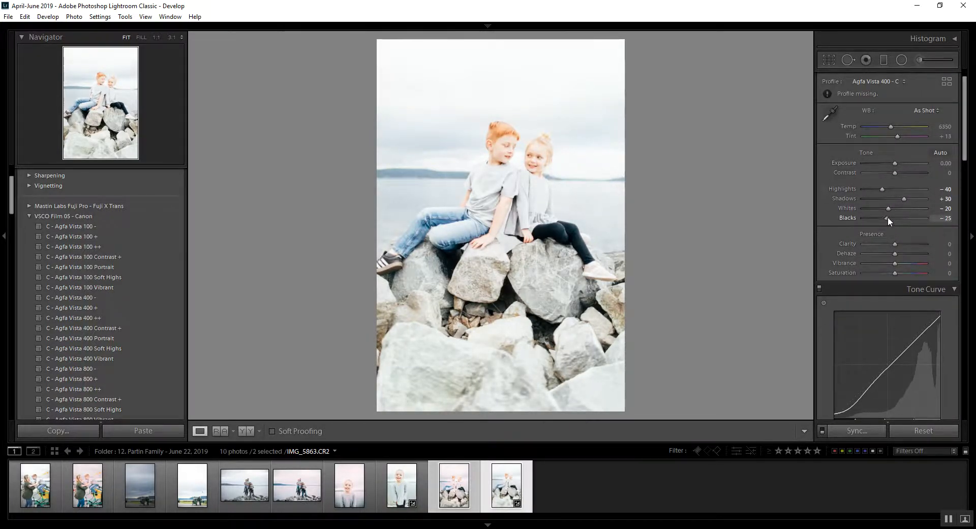
- Straighten the siblings photo by rotating it slightly with the crop tool and apply the crop
left_click(829, 59)
left_click_drag(747, 146, 749, 137)
key("Return")
- Set the siblings photo to Exposure -0.45, Contrast +14, Highlights -24, Shadows +58, Whites +6 and Blacks +56
mouse_move(894, 201)
left_mouse_down()
mouse_move(904, 203)
mouse_move(892, 191)
left_mouse_up()
left_click_drag(903, 228, 908, 248)
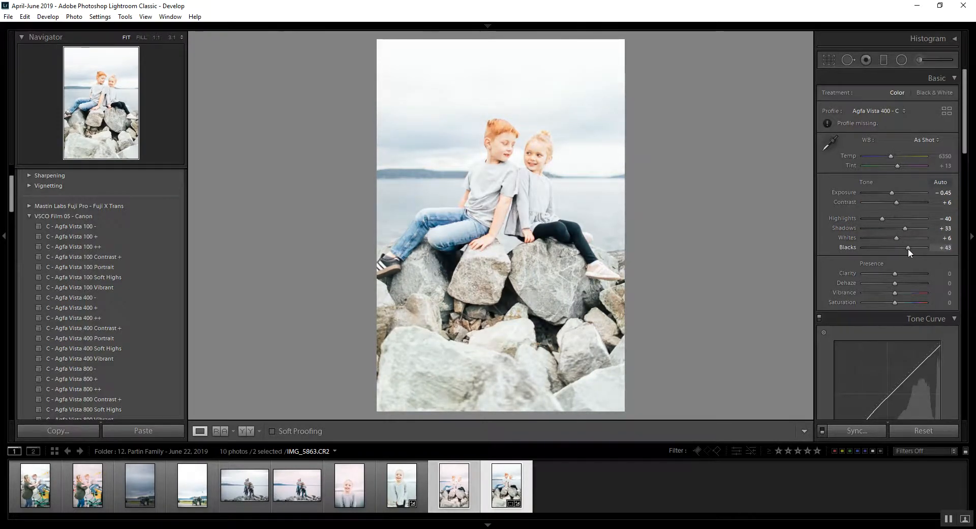
left_click_drag(897, 203, 890, 192)
left_click_drag(905, 227, 913, 226)
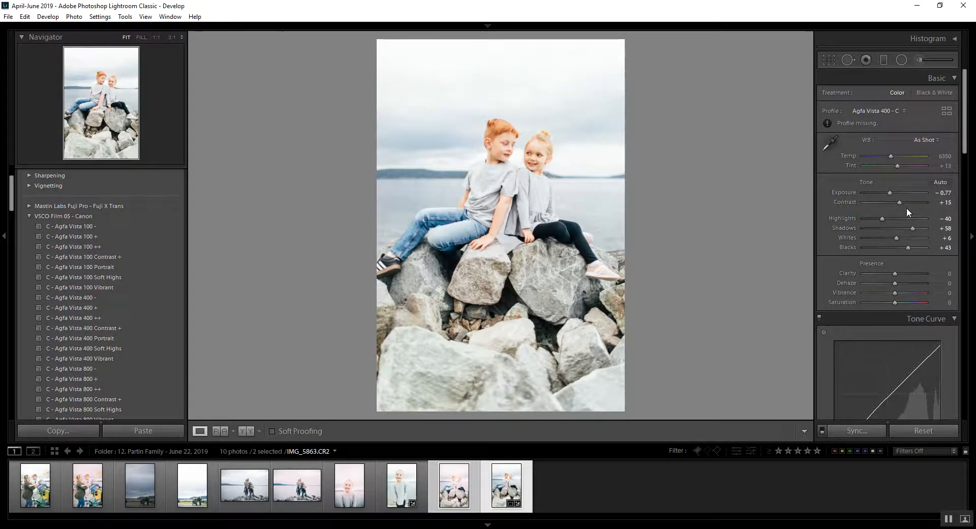
left_click_drag(890, 193, 886, 219)
left_click_drag(917, 248, 914, 248)
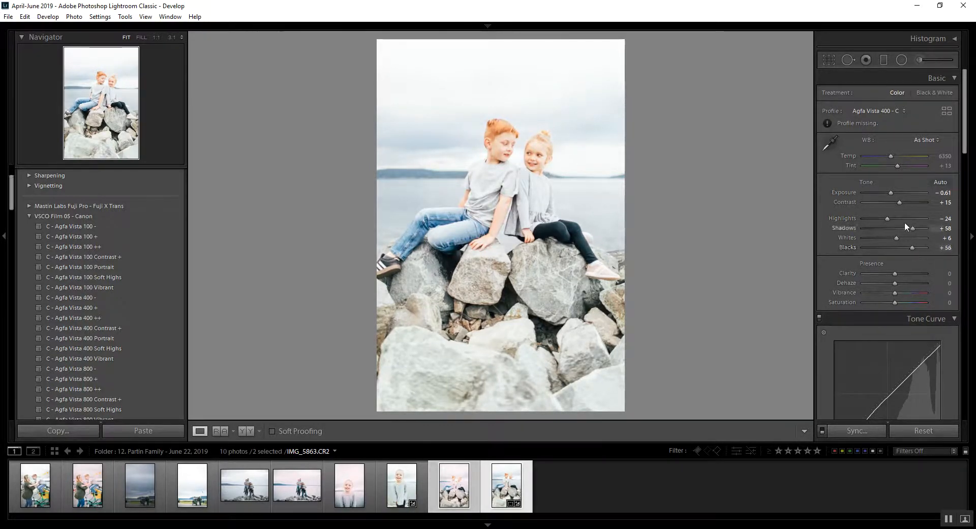
mouse_move(904, 200)
left_mouse_down()
mouse_move(892, 192)
mouse_move(900, 203)
left_mouse_up()
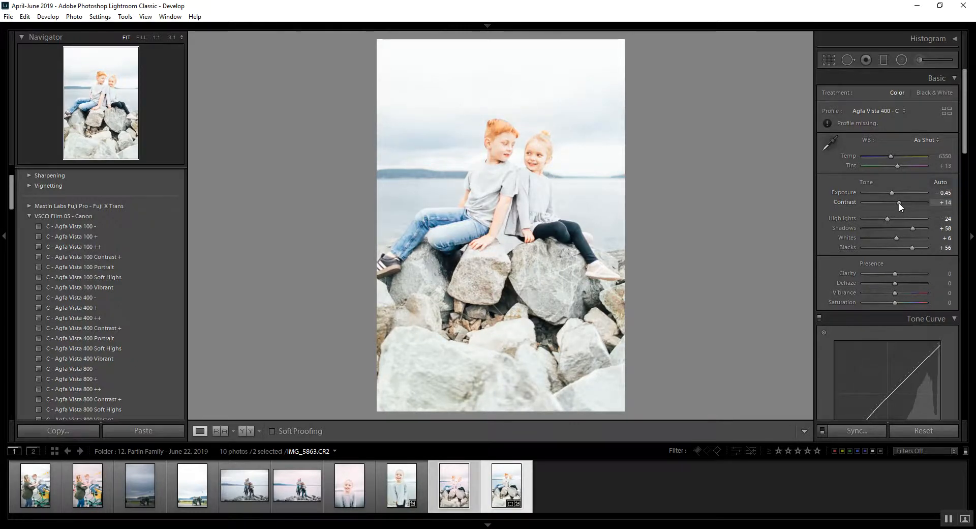
- Compare the edited siblings photo with its pink-toned counterpart, adding both girl portraits to view all four together
key("c")
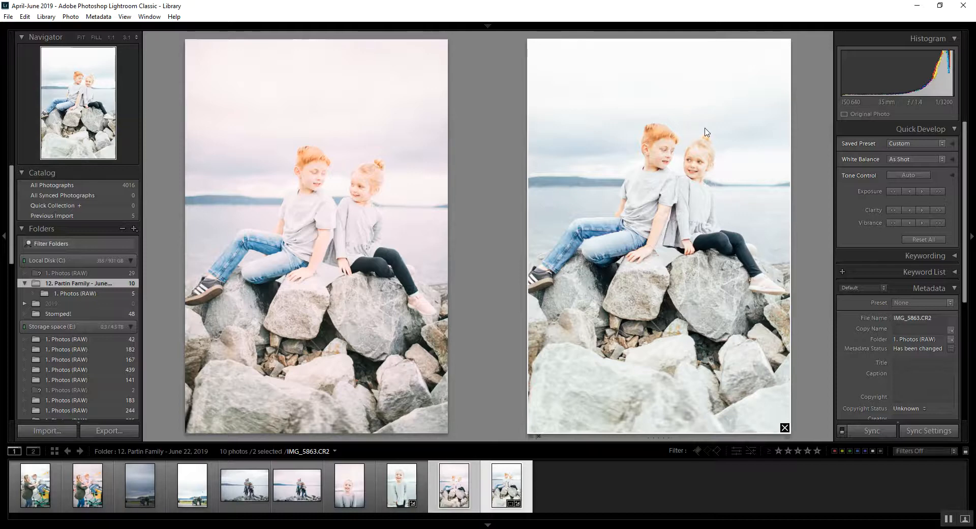
left_click(402, 486, "ctrl")
left_click(349, 486, "ctrl")
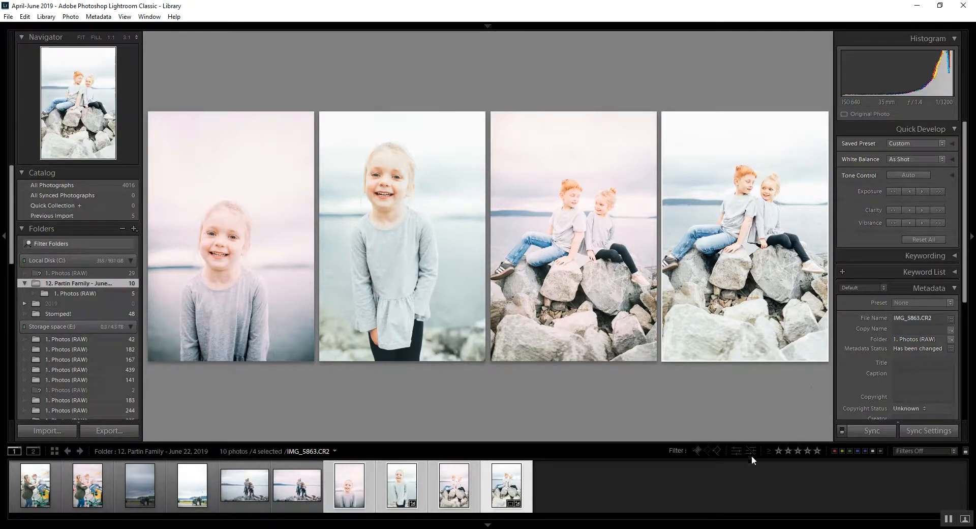
- Copy the edited siblings photo's develop settings and apply them to the raw family group photo on the rocks
left_click(296, 485)
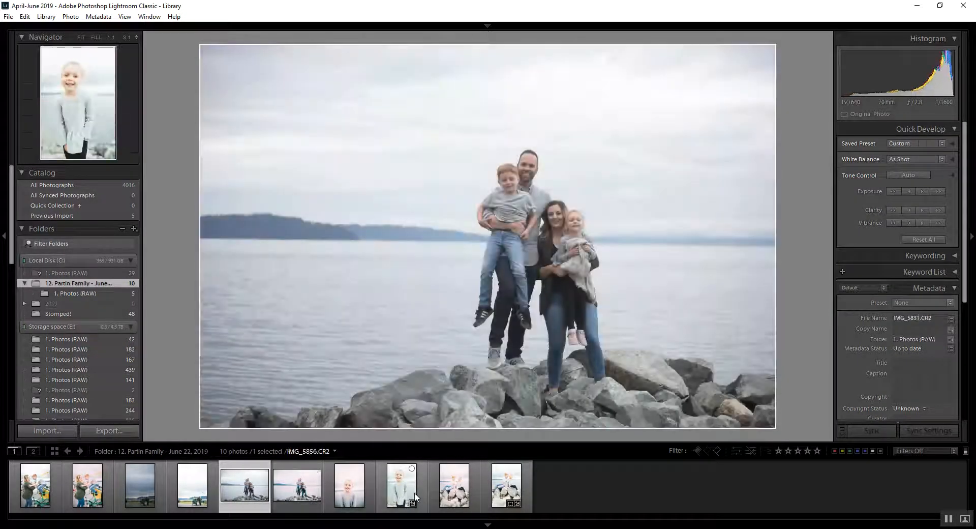
left_click(501, 487)
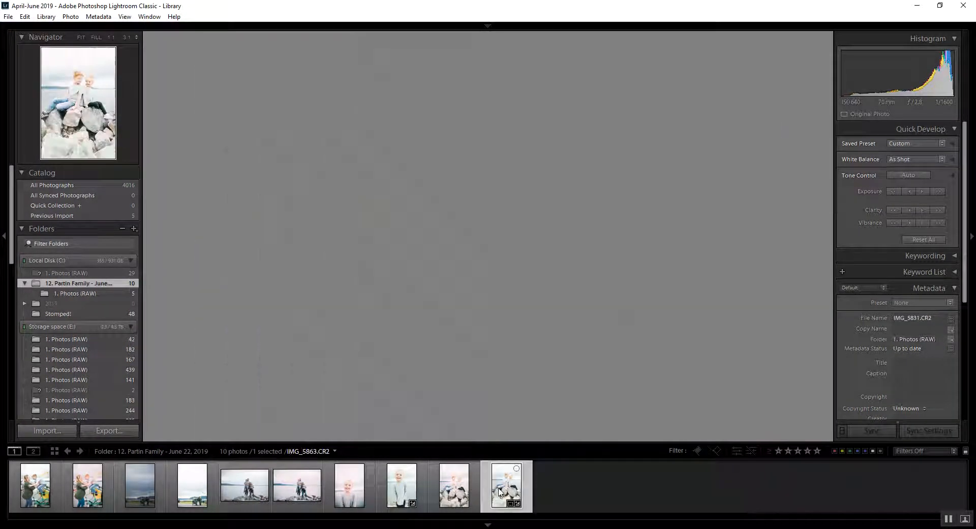
key("d")
key("ctrl+shift+c")
key("Return")
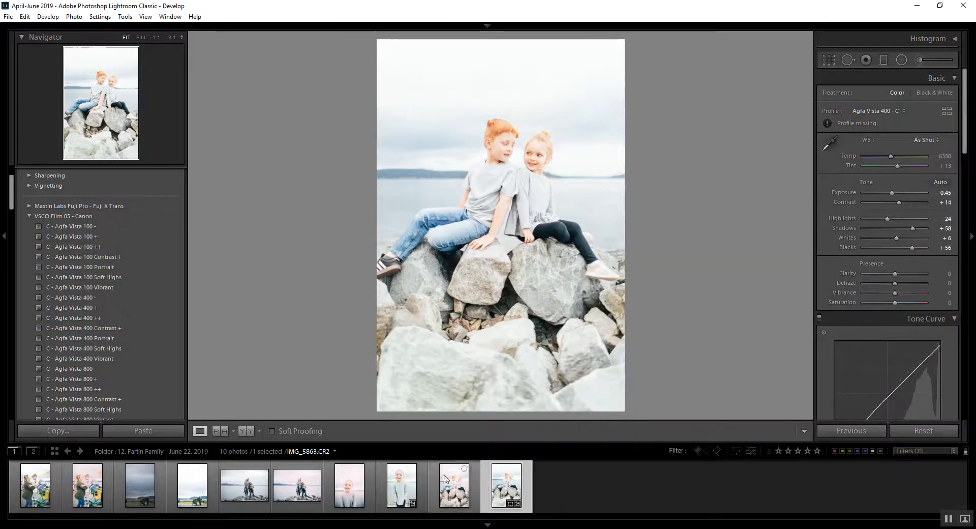
left_click(249, 488)
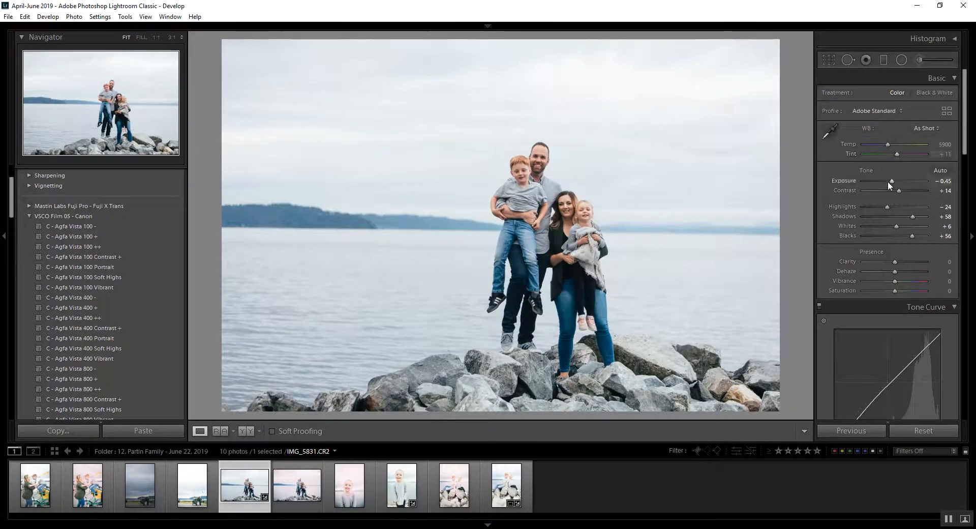
- Set the family group photo to Exposure +0.28, Shadows +67, Blacks +30 and Clarity +7, and compare it with its pink-toned counterpart
left_click_drag(891, 181, 896, 179)
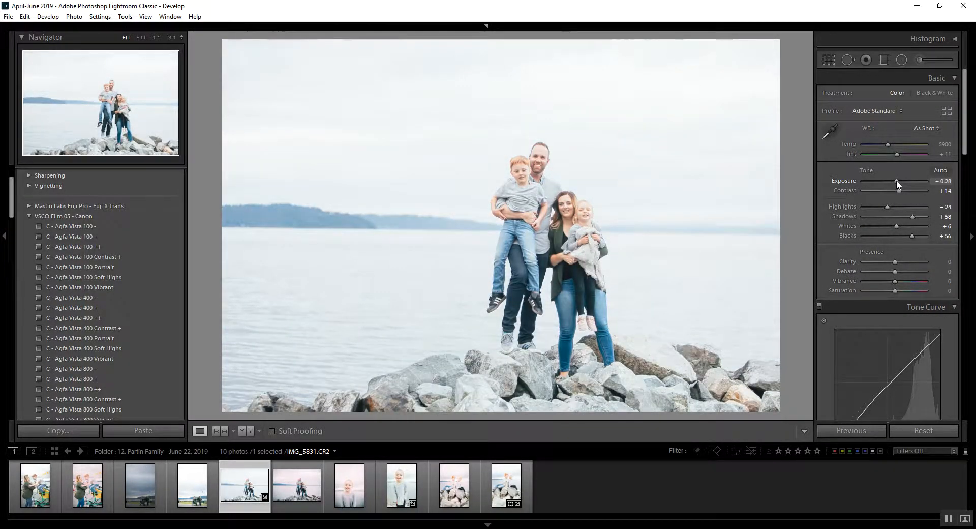
left_click_drag(913, 216, 897, 261)
key("shift+Right")
key("c")
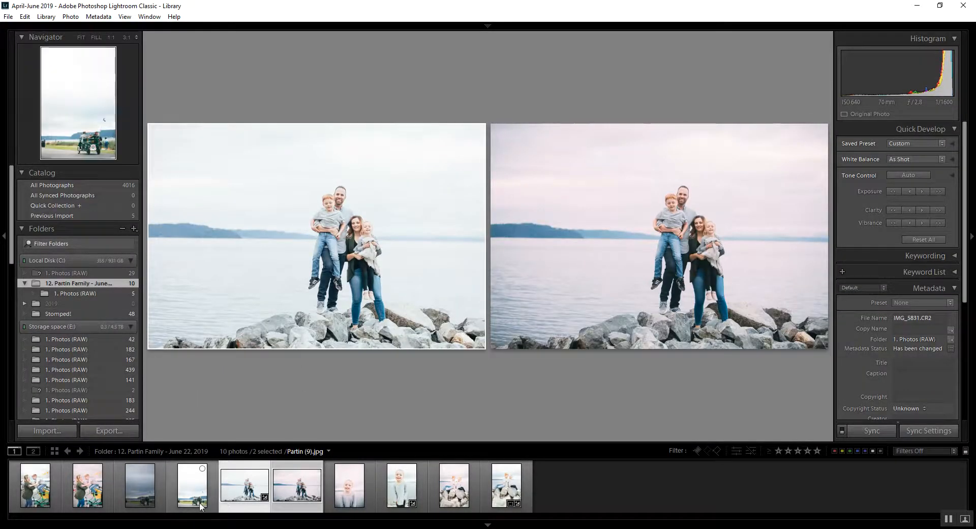
- Copy the edited family group photo's develop settings and apply them to the raw photo of the family on the surrey bike
key("d")
key("ctrl+shift+s")
key("Return")
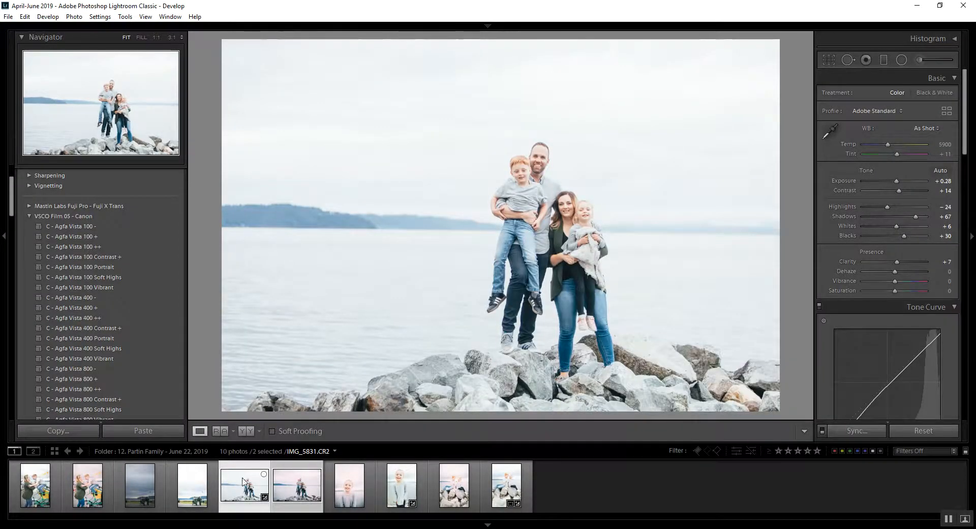
left_click(192, 485)
left_click(139, 492)
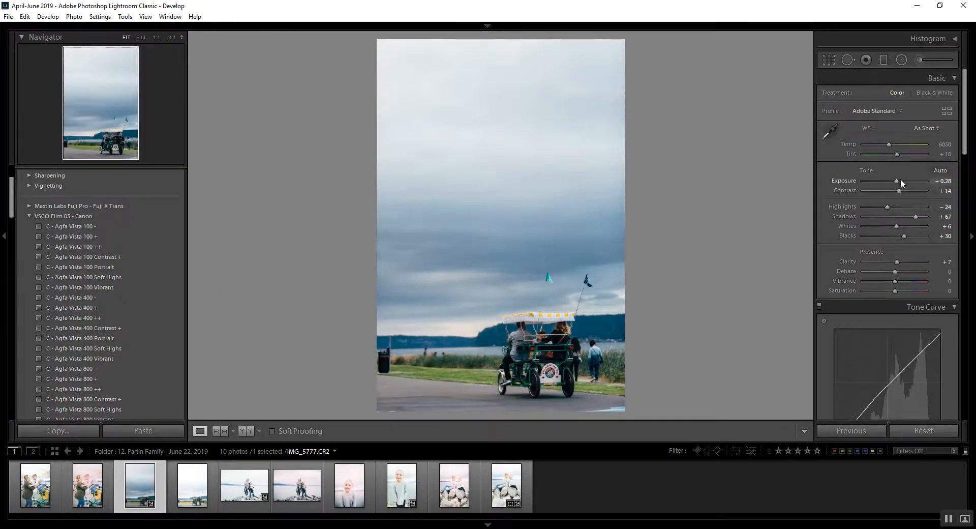
- Set the surrey bike photo to Exposure +1.50, Shadows +89, Whites +33 and Blacks +50, and compare it with its reference edit
left_click_drag(901, 181, 905, 181)
mouse_move(915, 223)
left_mouse_down()
mouse_move(922, 215)
mouse_move(913, 235)
mouse_move(907, 228)
left_mouse_up()
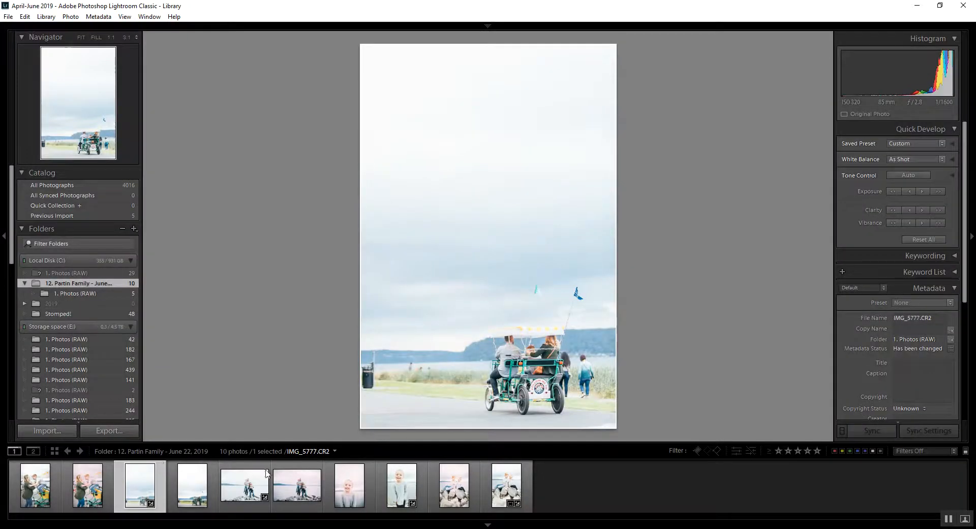
left_click(192, 485, "ctrl")
key("c")
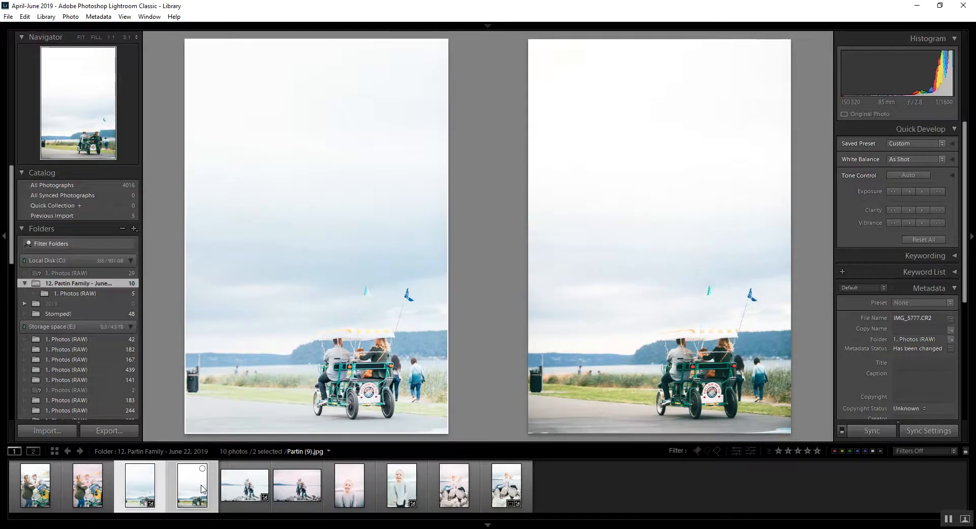
left_click(246, 488)
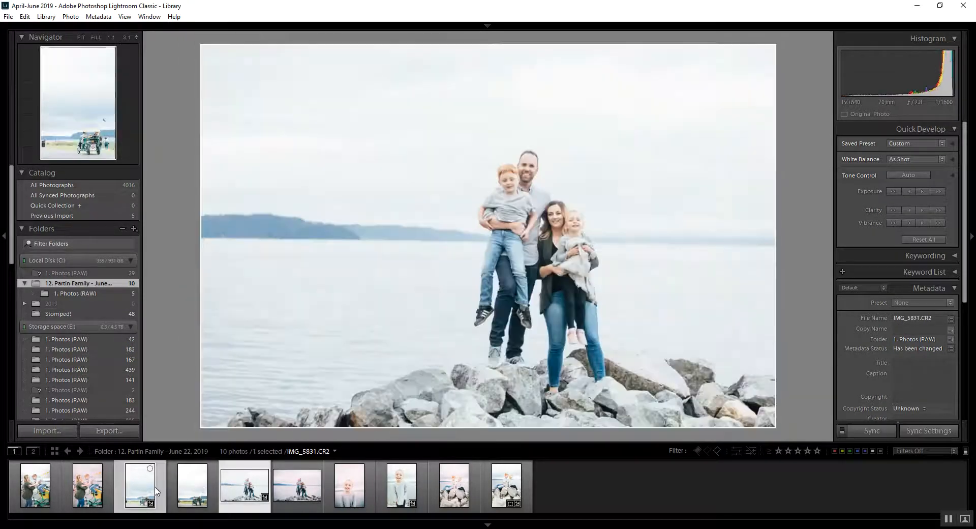
left_click(184, 491)
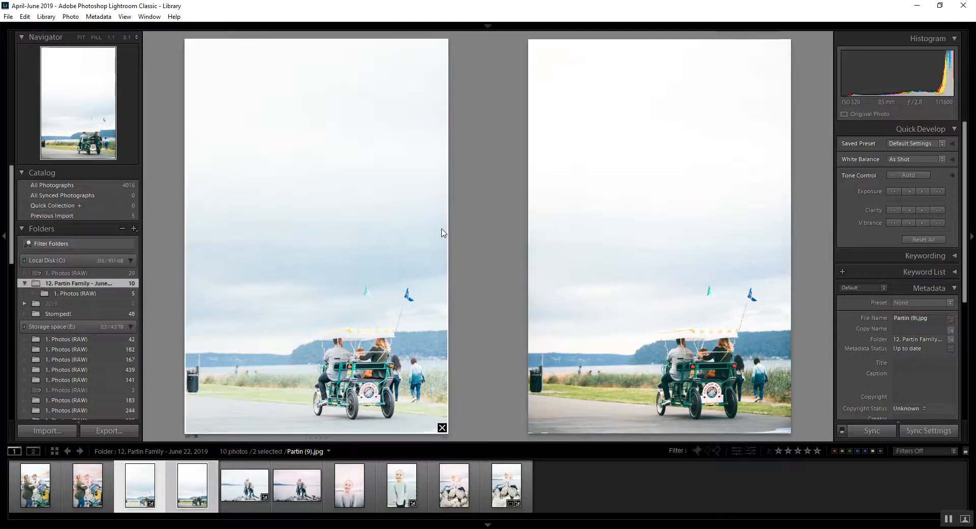
- Crop the surrey bike photo slightly tighter, cutting out the trash can at its left edge
key("d")
left_click(827, 61)
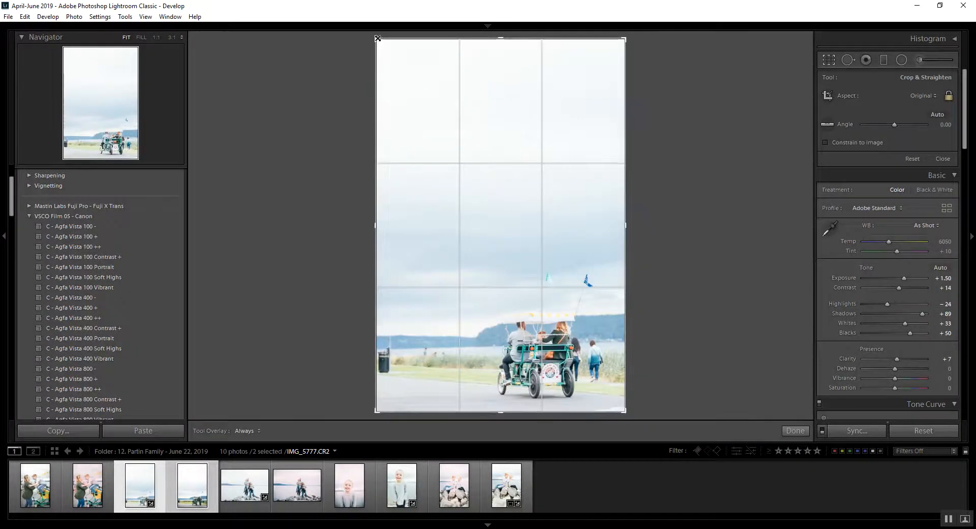
left_click_drag(378, 40, 390, 59)
key("Return")
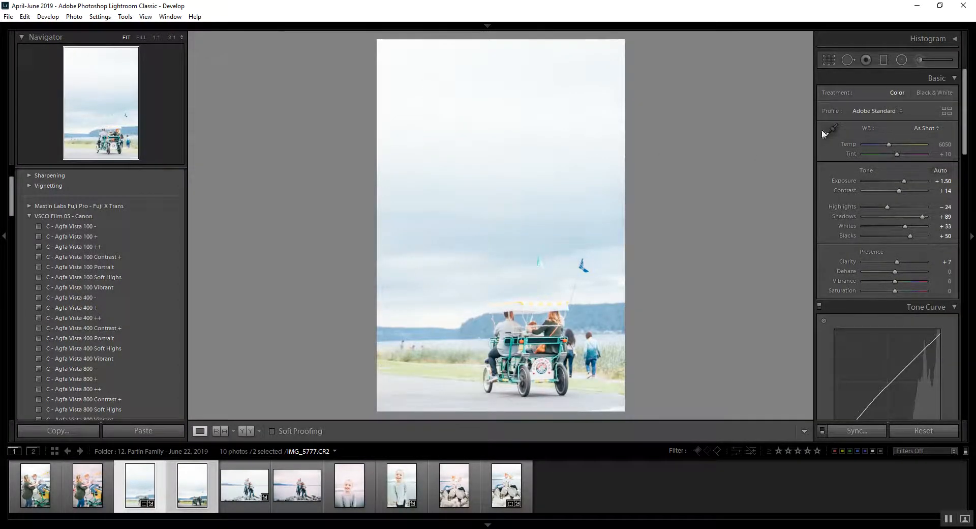
- Heal a small spot along the shoreline left of the surrey bike with the Spot Removal brush at size 76
key("q")
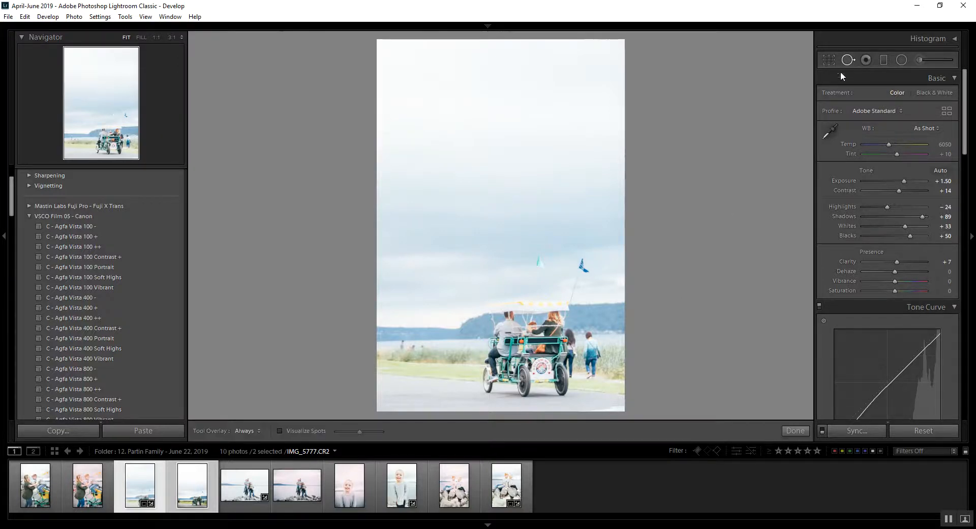
mouse_move(407, 347)
left_mouse_down()
mouse_move(397, 345)
mouse_move(410, 345)
left_mouse_up()
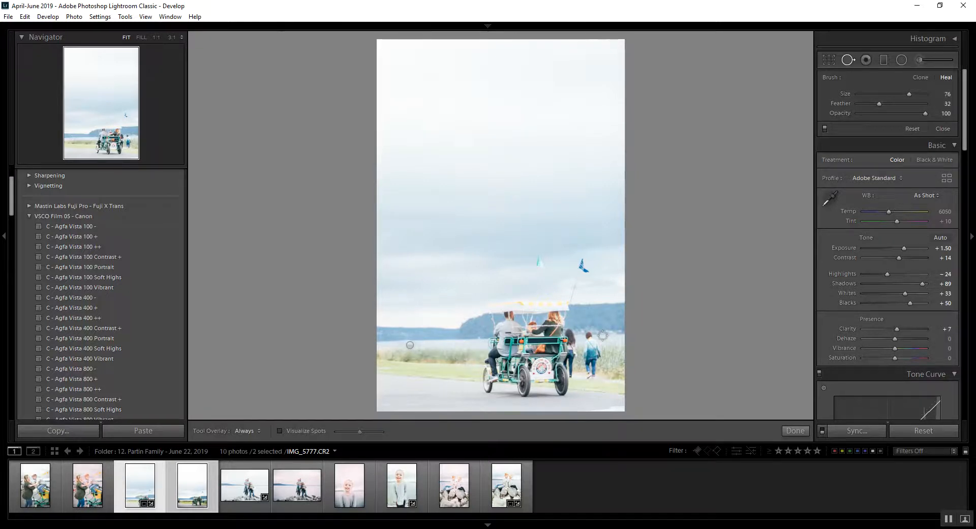
key("q")
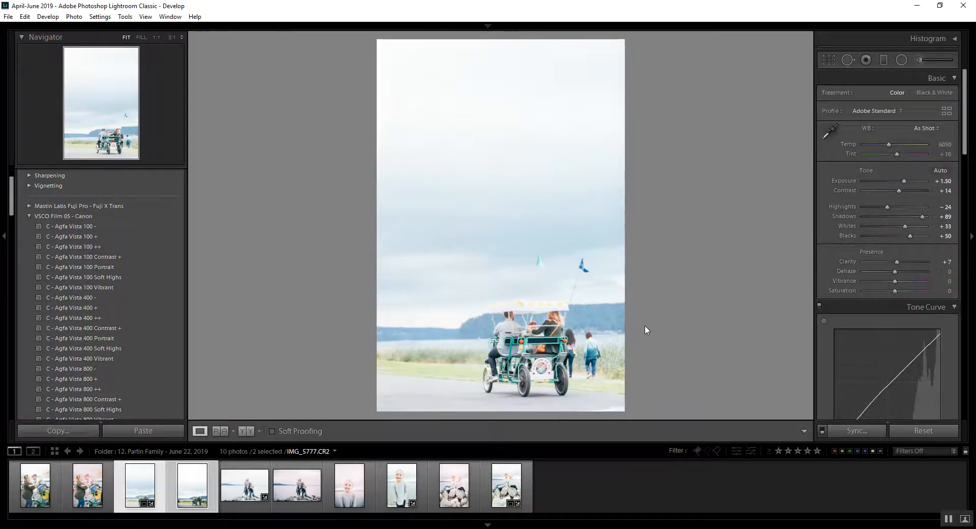
- Heal away the head and upper body of the blue-shirted pedestrian right of the bike, sampling the torso area from the reeds beside it
key("ctrl+=")
left_click_drag(657, 346, 629, 137)
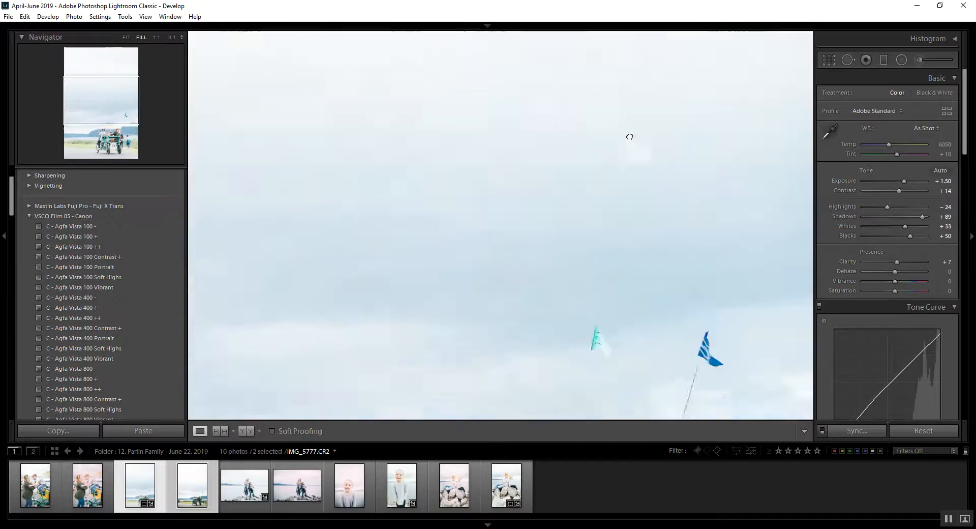
scroll(467, 266, "down", 5)
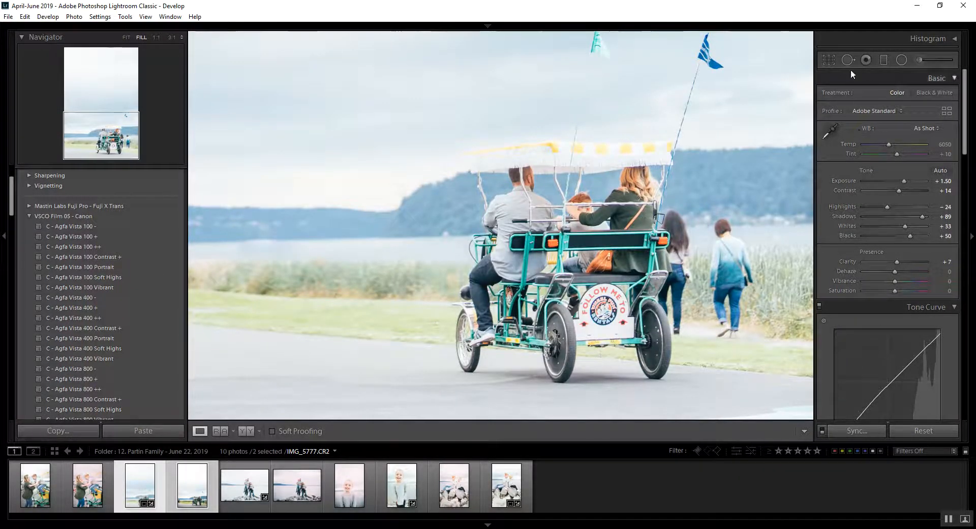
left_click(848, 60)
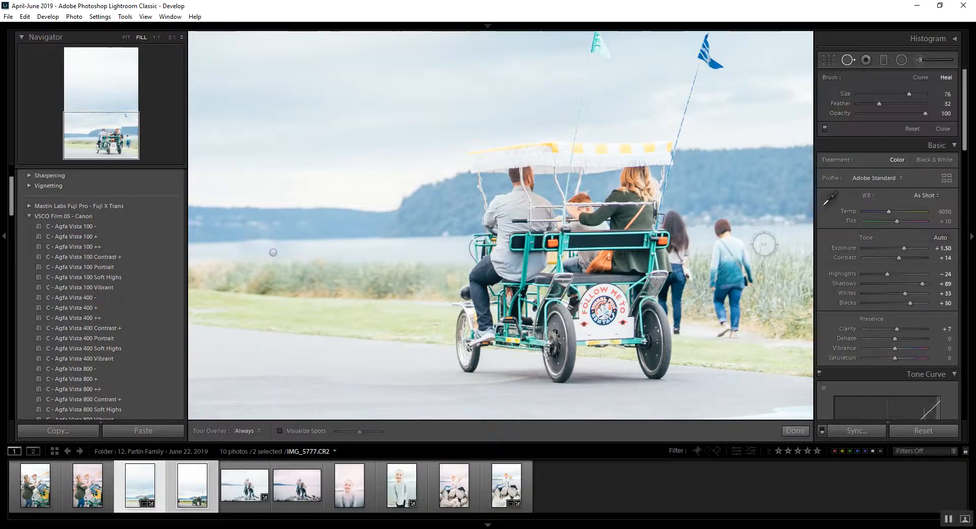
left_click(724, 230)
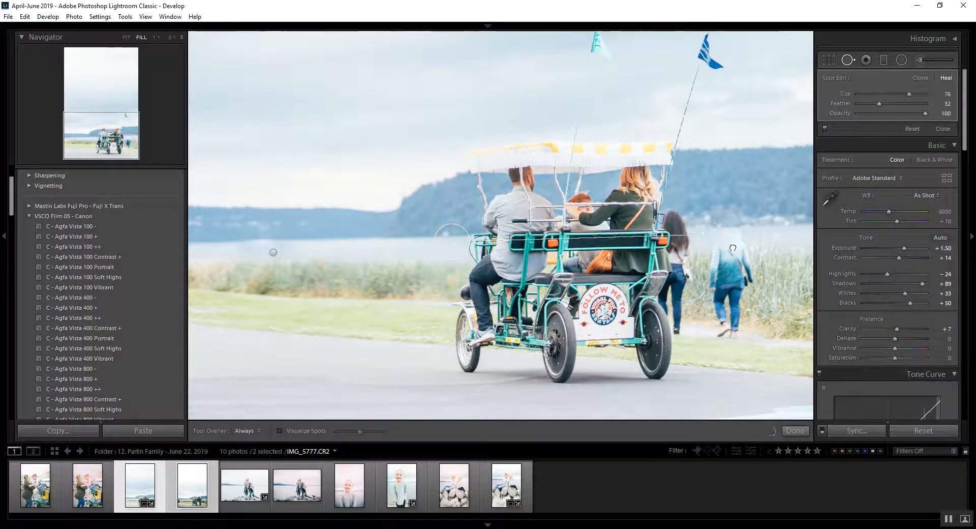
left_click_drag(748, 256, 717, 255)
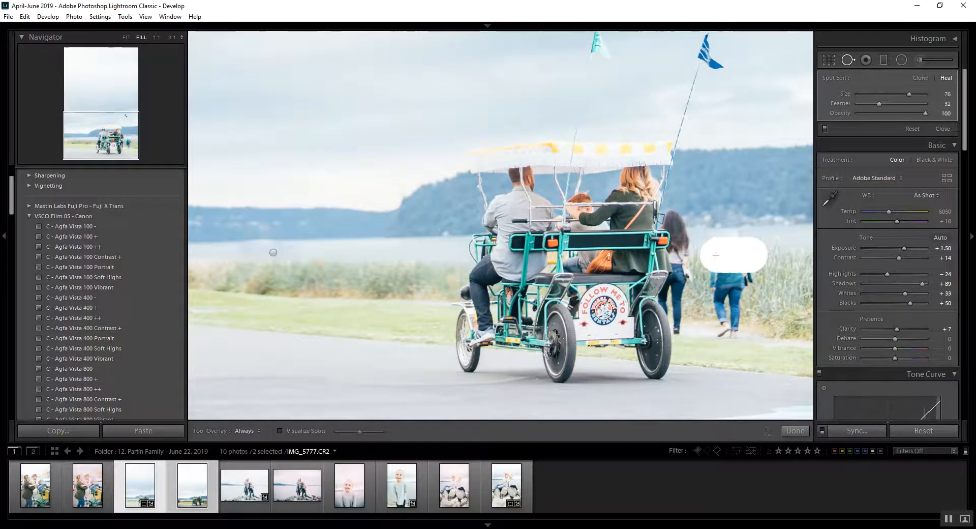
left_click_drag(686, 220, 821, 285)
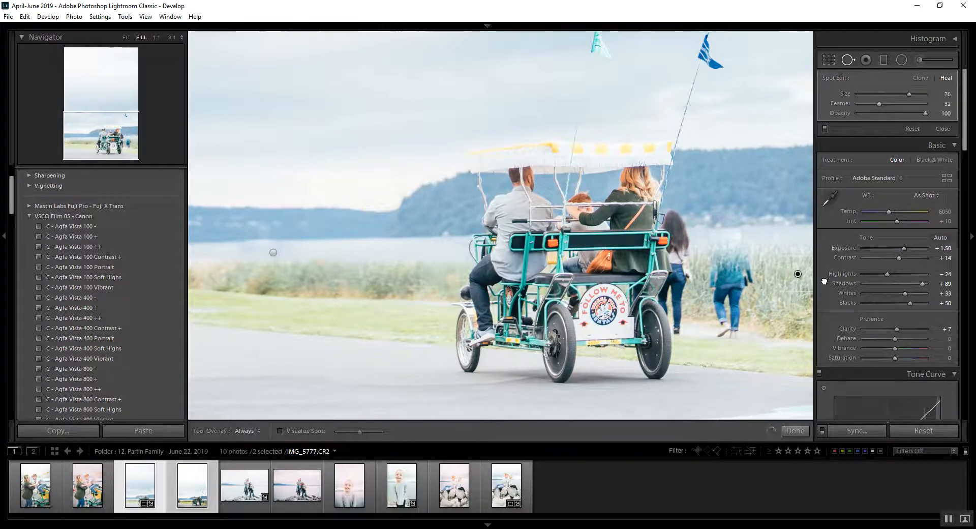
- Heal the pedestrian's waist area, deleting the spot over the legs and moving the waist spot's source to the reeds on the right
mouse_move(742, 283)
left_mouse_down()
mouse_move(759, 284)
mouse_move(718, 307)
left_mouse_up()
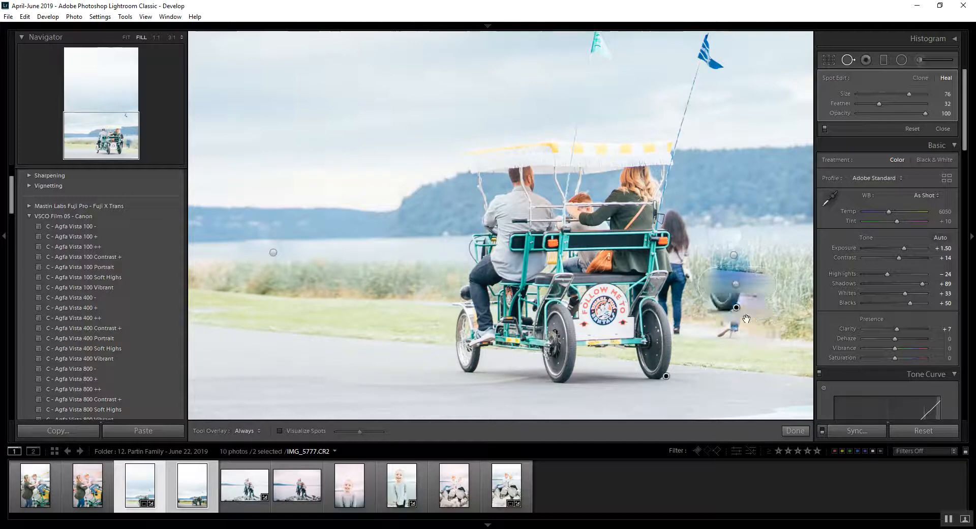
key("Delete")
left_click(736, 284)
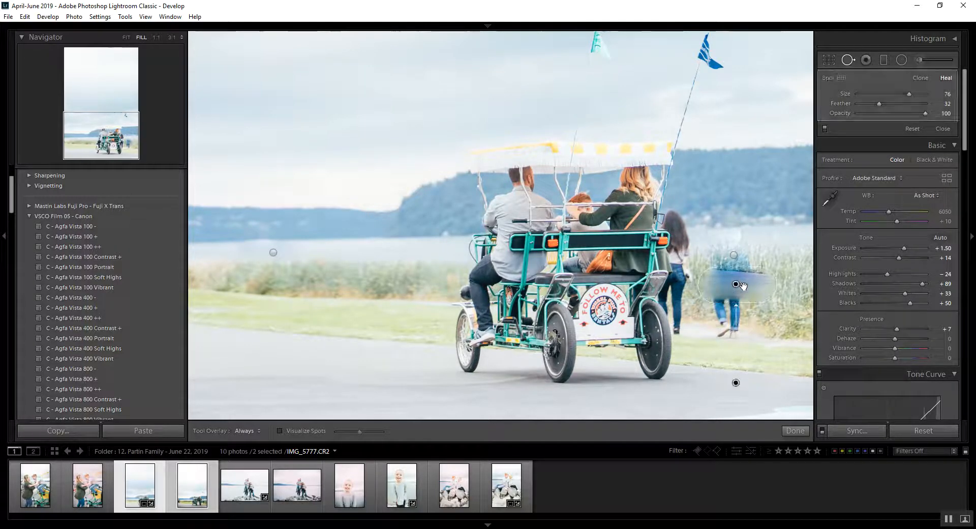
mouse_move(768, 381)
left_mouse_down()
mouse_move(801, 339)
mouse_move(826, 276)
mouse_move(794, 271)
left_mouse_up()
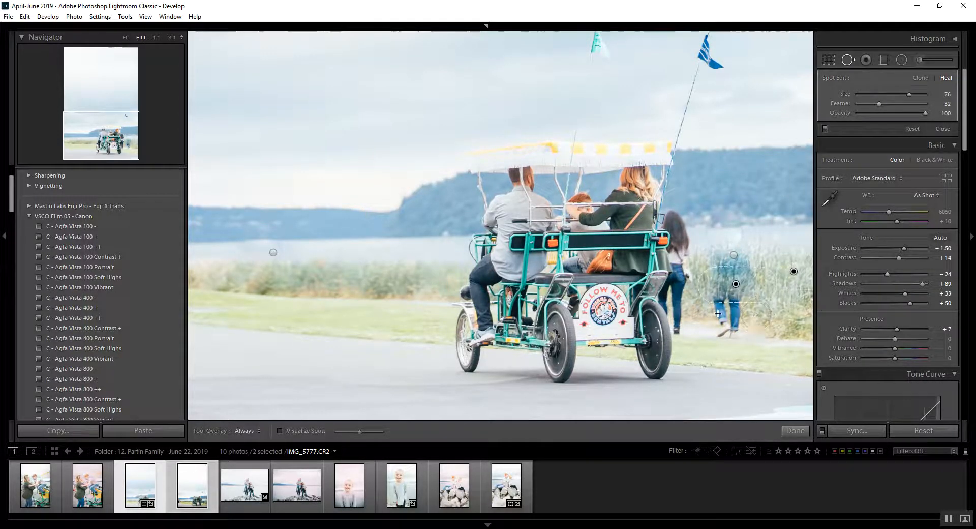
- Heal away the pedestrian's legs and feet, moving the heal sources to the neighbouring reeds and grass
left_click(736, 313)
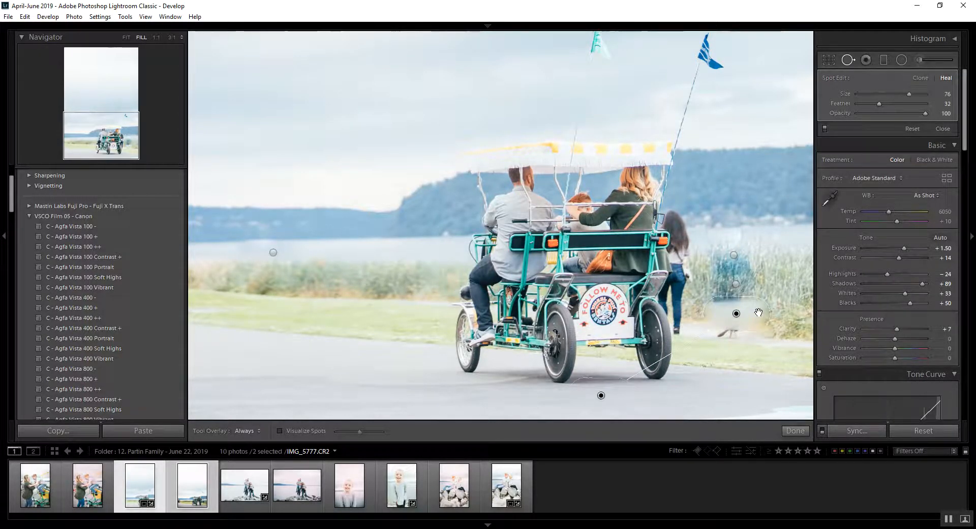
mouse_move(568, 391)
left_mouse_down()
mouse_move(543, 384)
mouse_move(501, 310)
mouse_move(421, 283)
mouse_move(804, 299)
left_mouse_up()
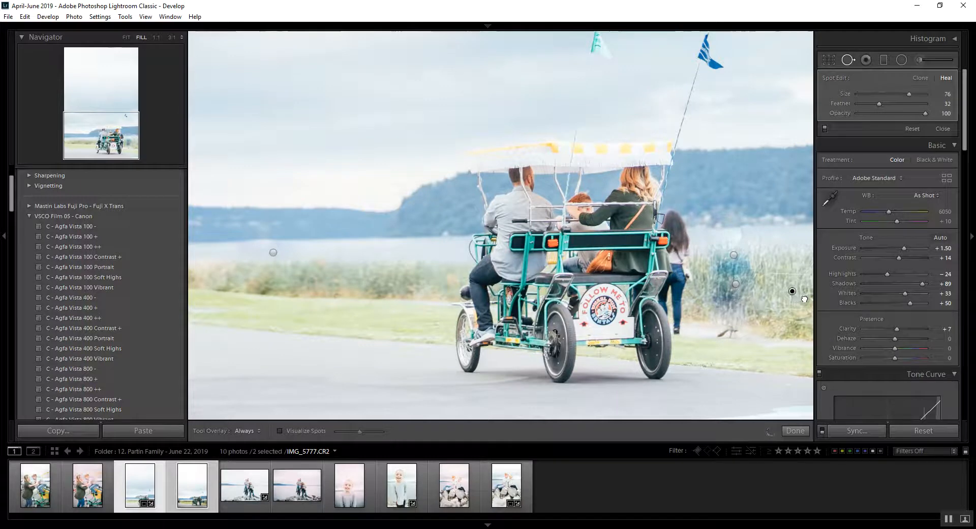
key("Return")
left_click_drag(746, 335, 727, 333)
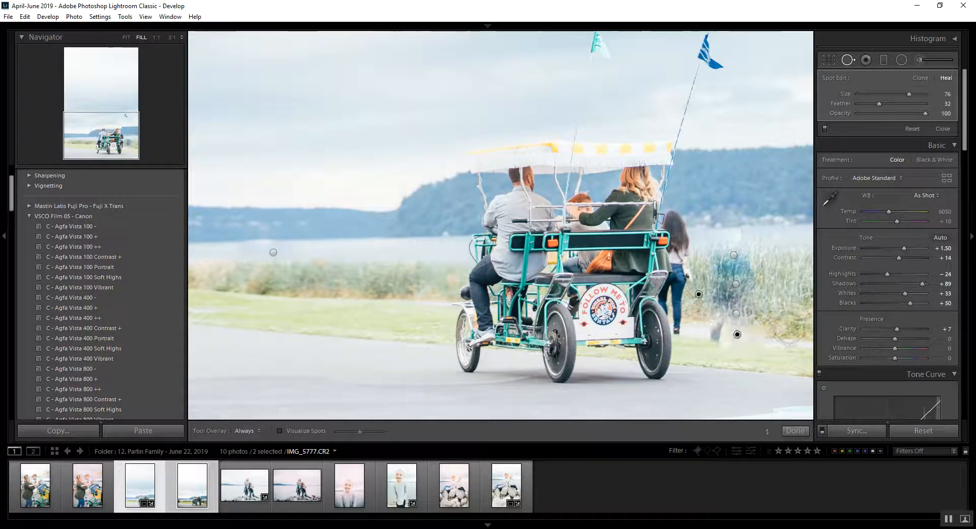
mouse_move(700, 304)
left_mouse_down()
mouse_move(808, 308)
mouse_move(794, 352)
left_mouse_up()
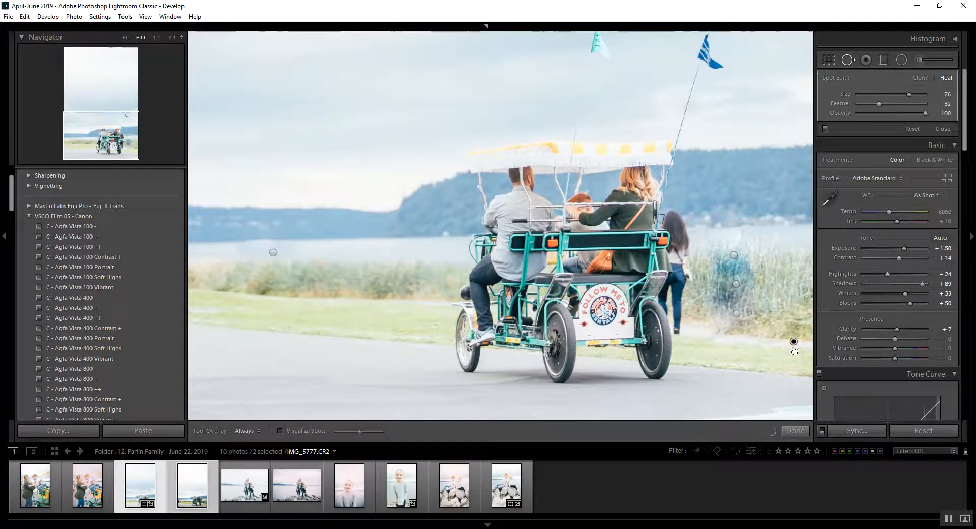
key("q")
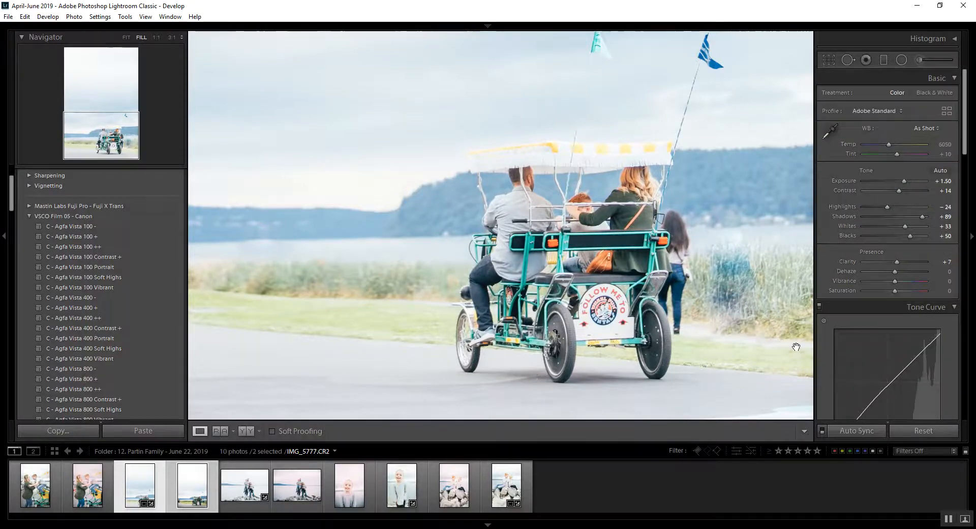
key("ctrl+minus")
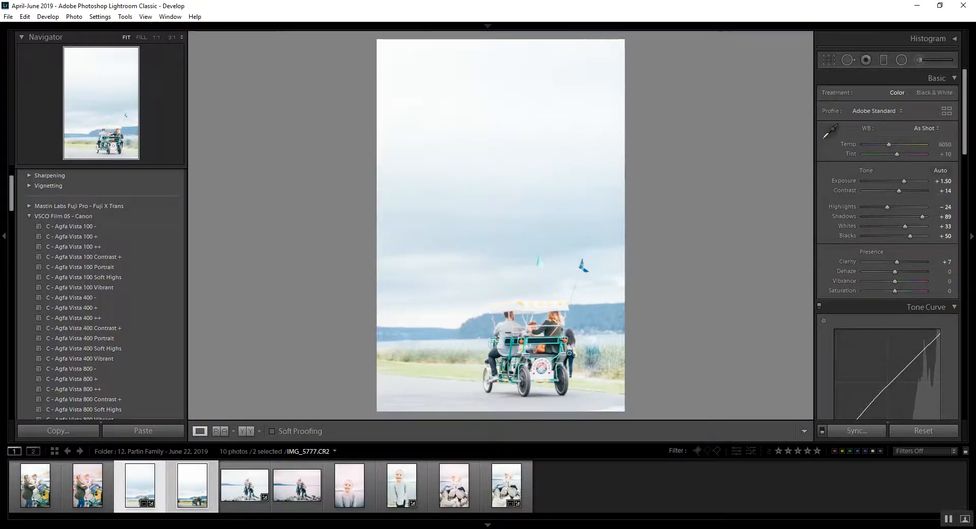
- Compare the healed bike photo with its reference, and view the bike, family, girl and siblings reference edits together
key("n")
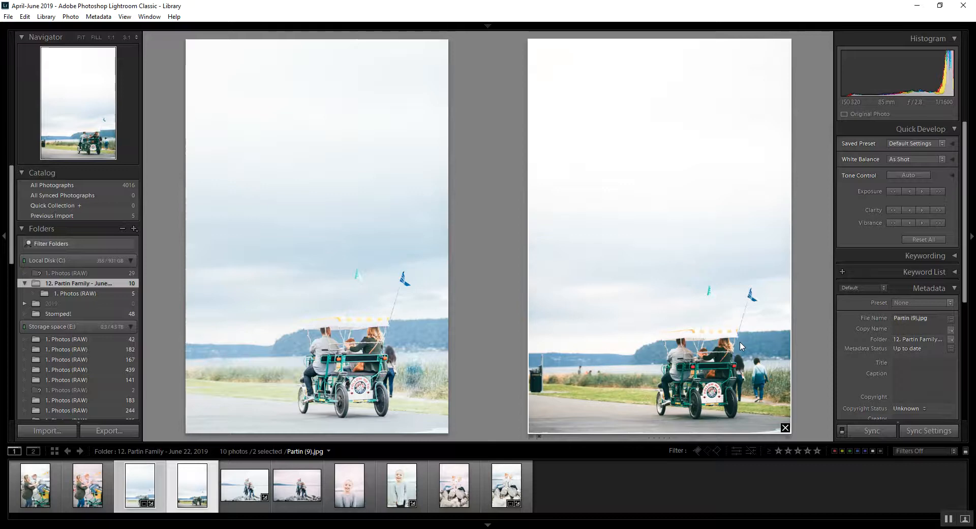
left_click(351, 489)
left_click(471, 487, "ctrl")
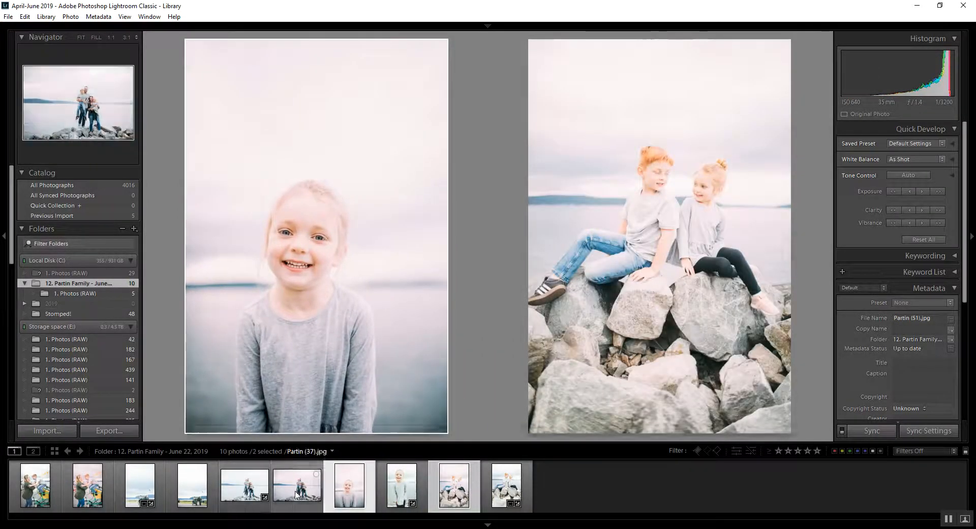
left_click(297, 488, "ctrl")
left_click(192, 485, "ctrl")
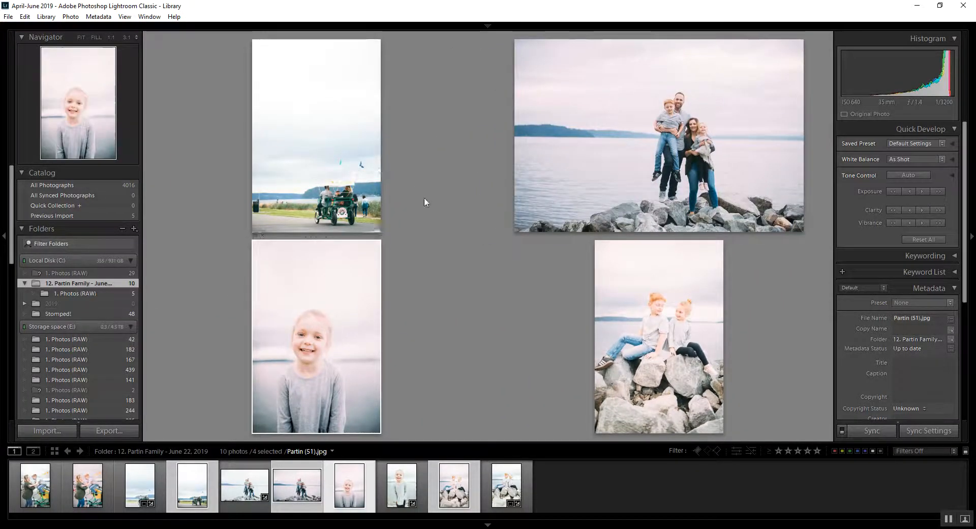
- Dim the surroundings and narrow the survey to the bike and girl reference edits, removing the family and siblings photos, and restore the lighting
key("l")
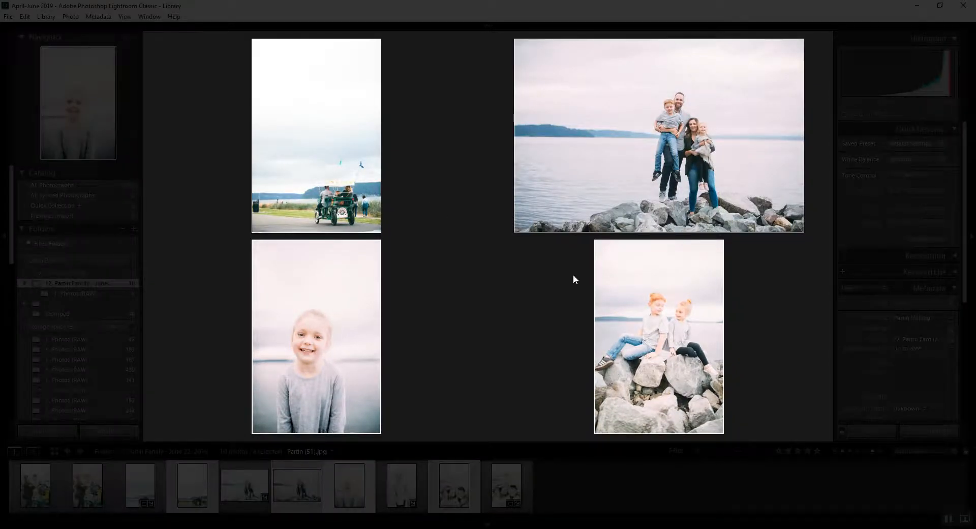
left_click(717, 428)
left_click(594, 306)
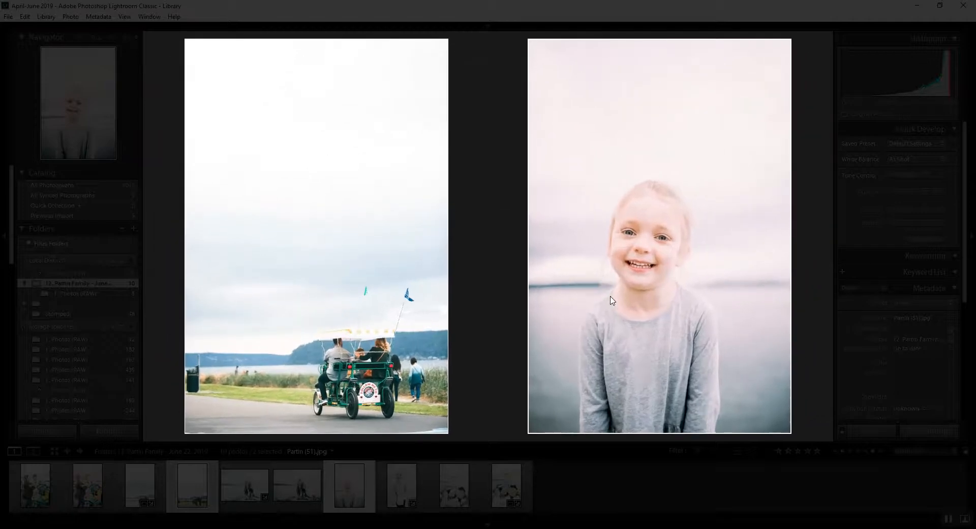
key("l")
key("l")
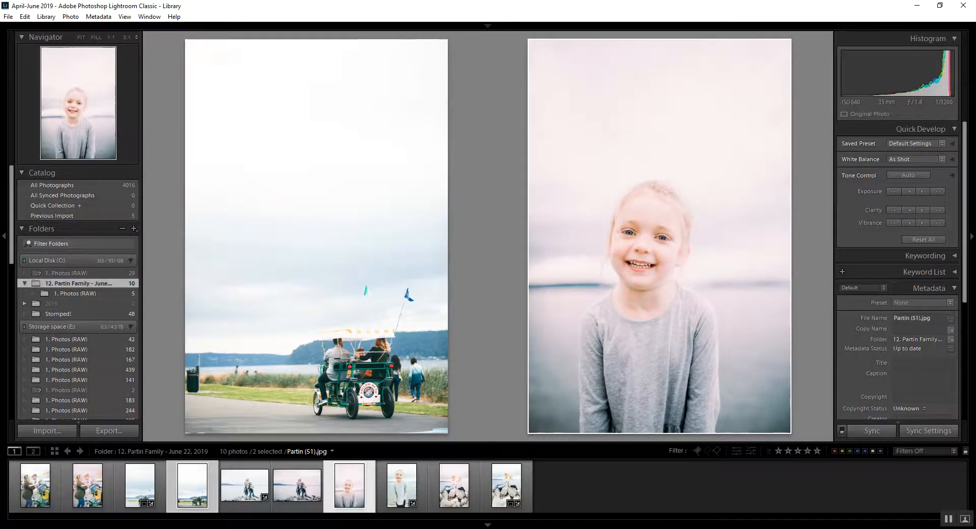
- Switch to the browser and look through the family's online gallery to examine how consistent the finished edits are
key("alt+Tab")
scroll(430, 421, "down", 10)
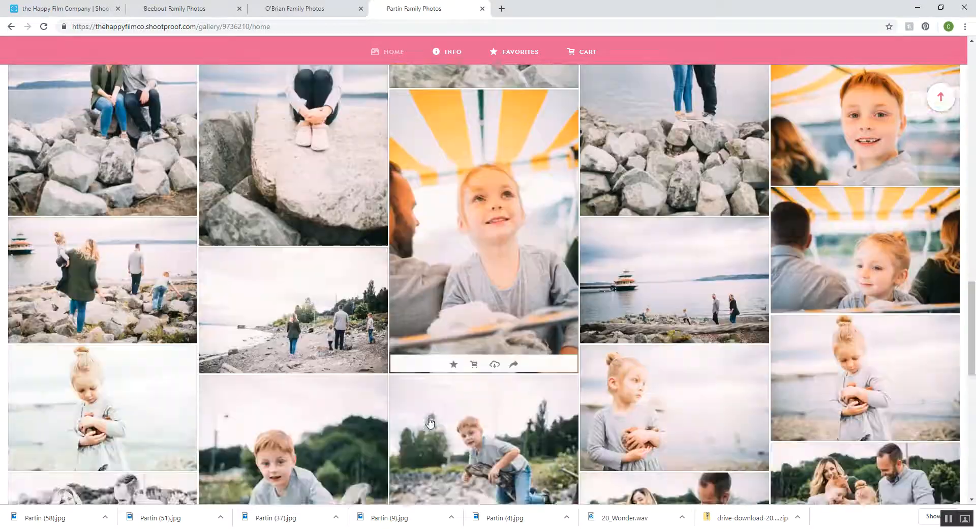
scroll(429, 421, "down", 2)
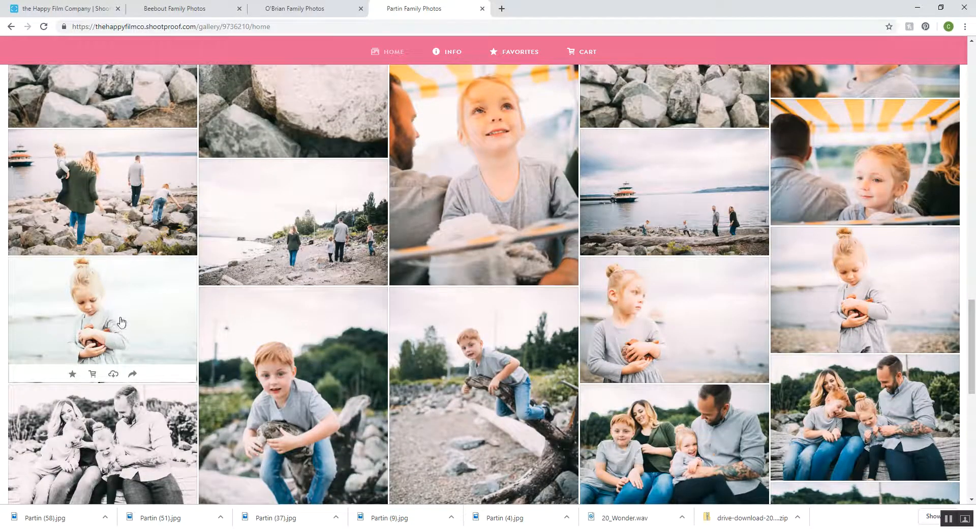
scroll(275, 345, "down", 10)
scroll(279, 334, "up", 10)
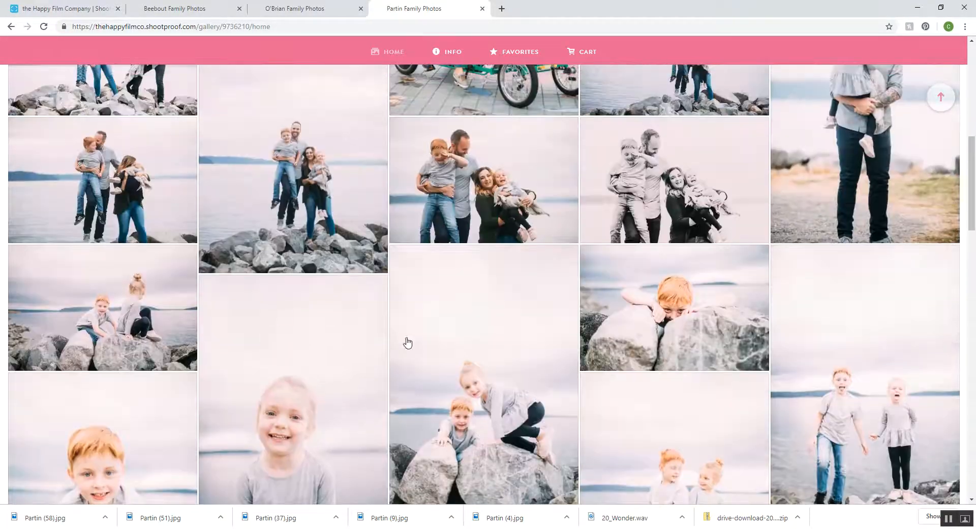
scroll(340, 388, "up", 8)
scroll(342, 388, "up", 2)
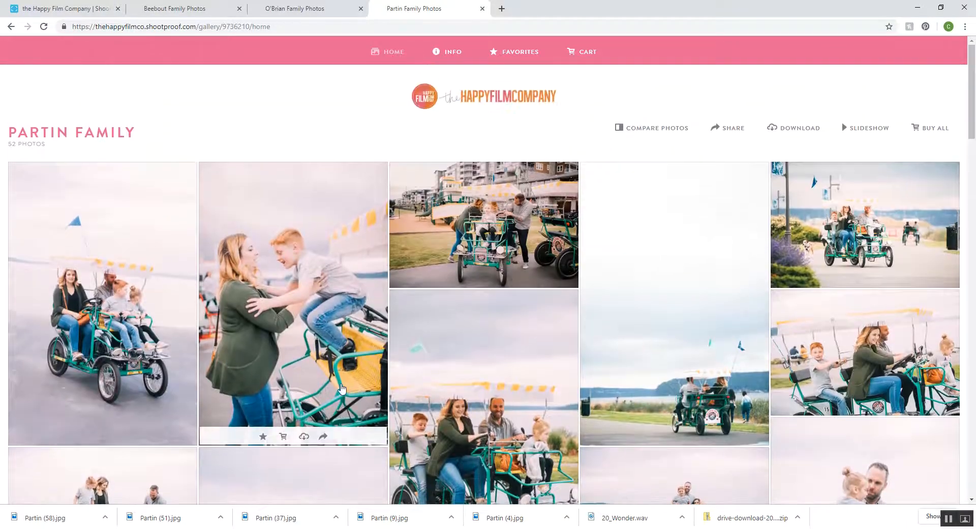
scroll(660, 255, "down", 3)
scroll(737, 254, "up", 3)
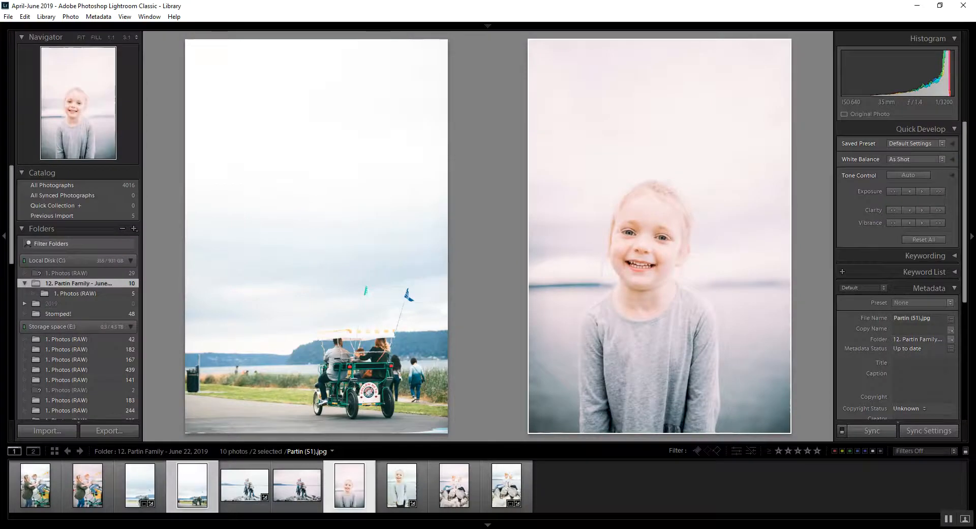
- Return to Lightroom and compare the mother-and-son photo with its pink-toned reference edit side by side
double_click(87, 485)
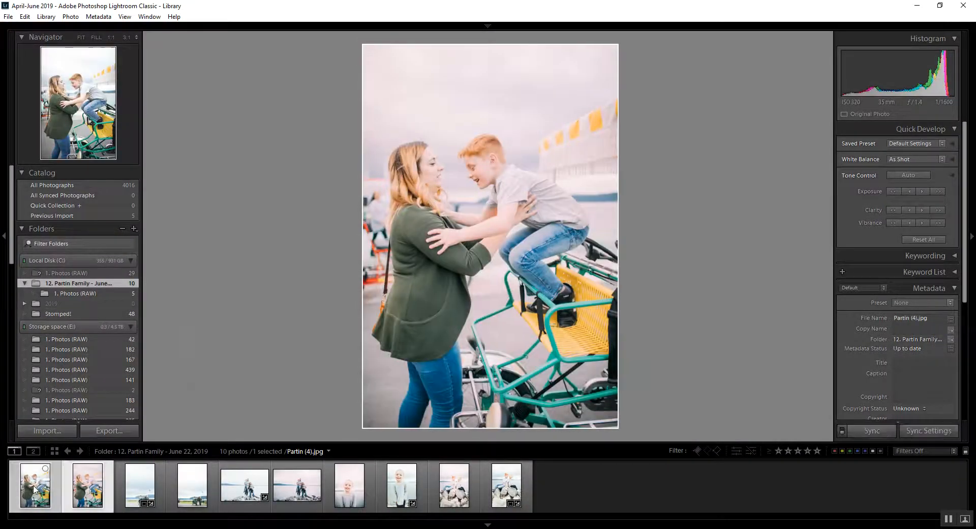
left_click(35, 488, "ctrl")
key("n")
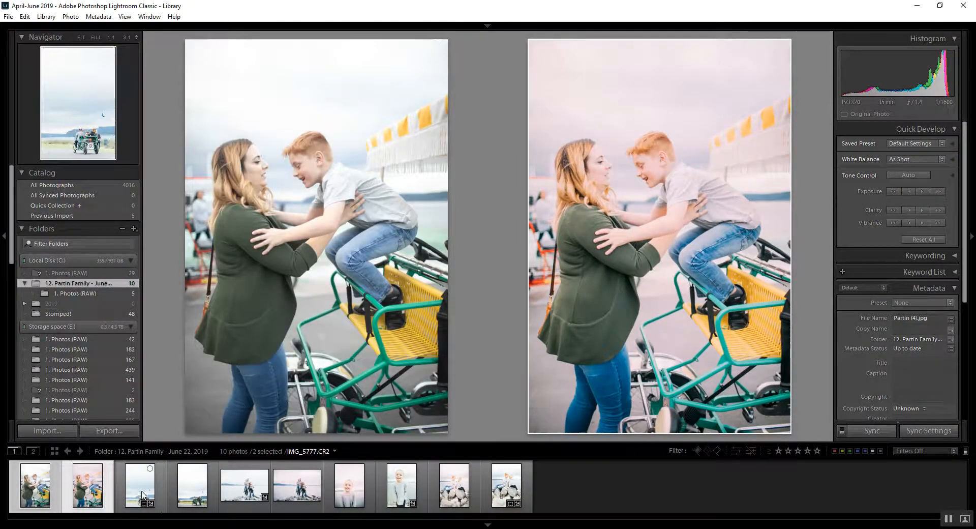
- Copy the develop settings from the raw family-on-the-rocks photo and paste them onto the raw mother-and-son photo
left_click(239, 490)
key("d")
key("ctrl+shift+c")
key("Return")
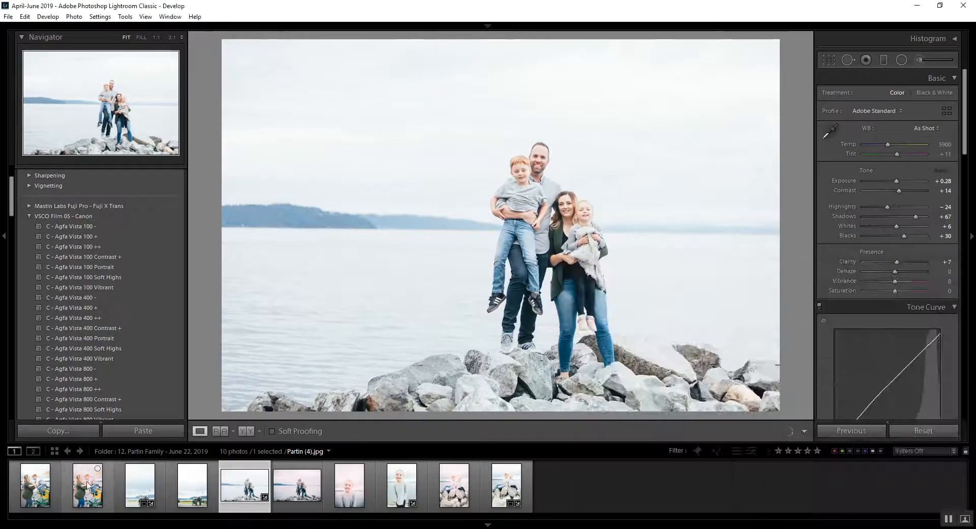
left_click(35, 485)
key("ctrl+shift+v")
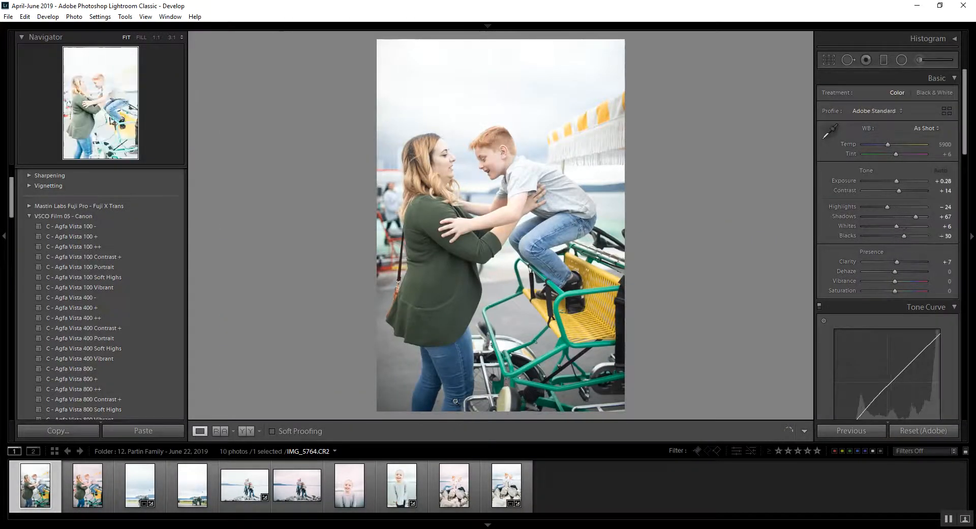
- Set the mother-and-son photo's exposure to 0.00, shadows to -24 and blacks to +50, and compare it with its reference
left_click_drag(901, 216, 892, 234)
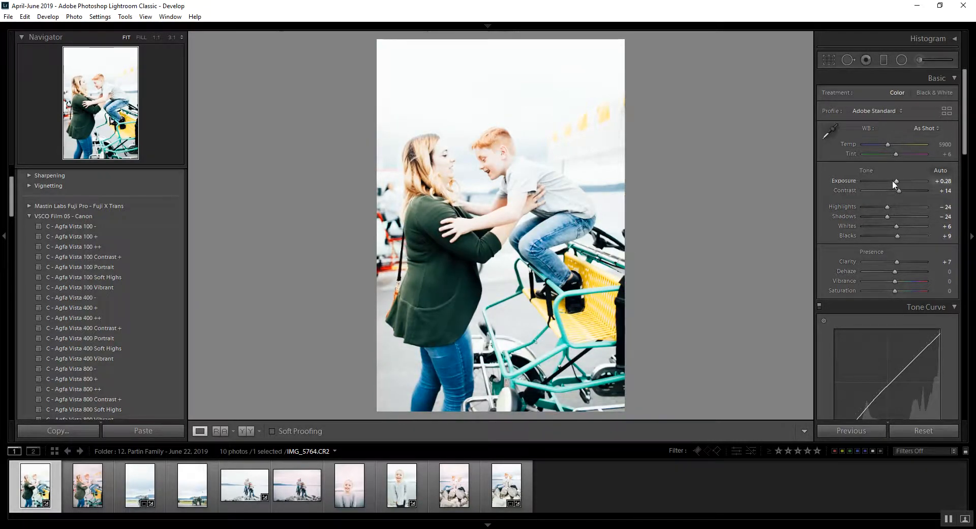
left_click_drag(892, 180, 895, 182)
left_click(910, 235)
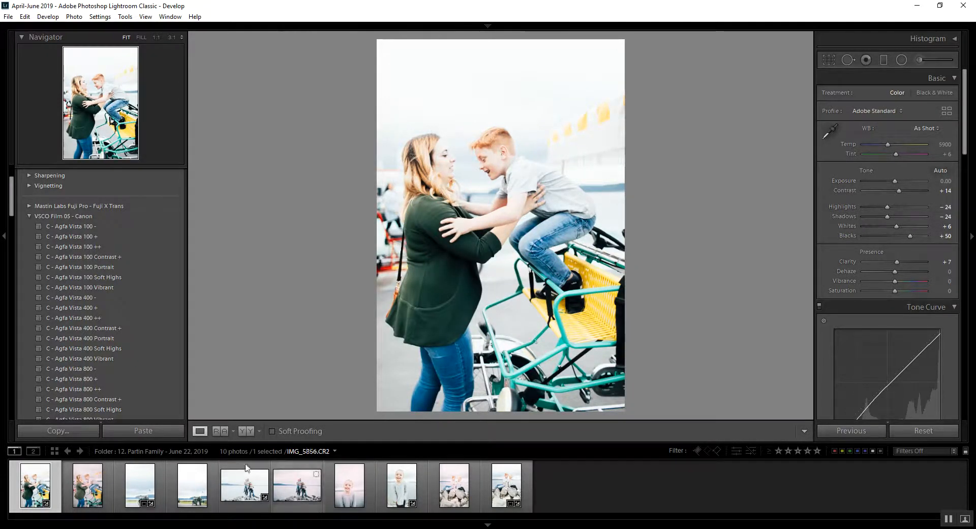
left_click(87, 485, "ctrl")
key("c")
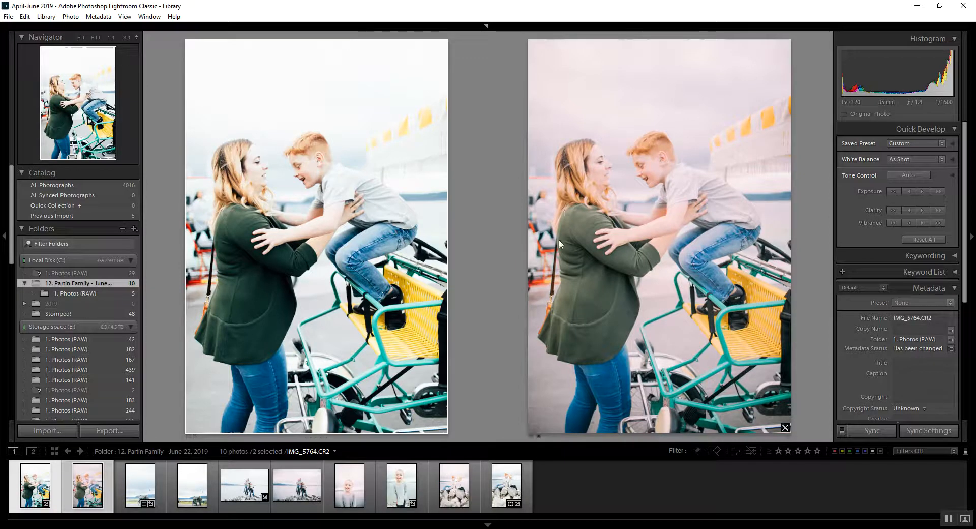
- Heal the background figure beside the mother's hair in the raw mother-and-son photo with two Heal spots
key("d")
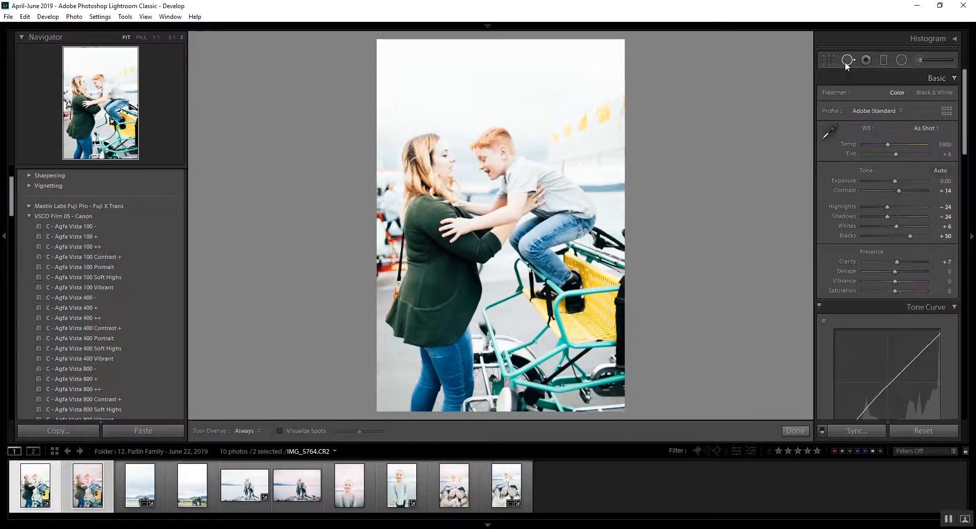
left_click(847, 60)
left_click(388, 189)
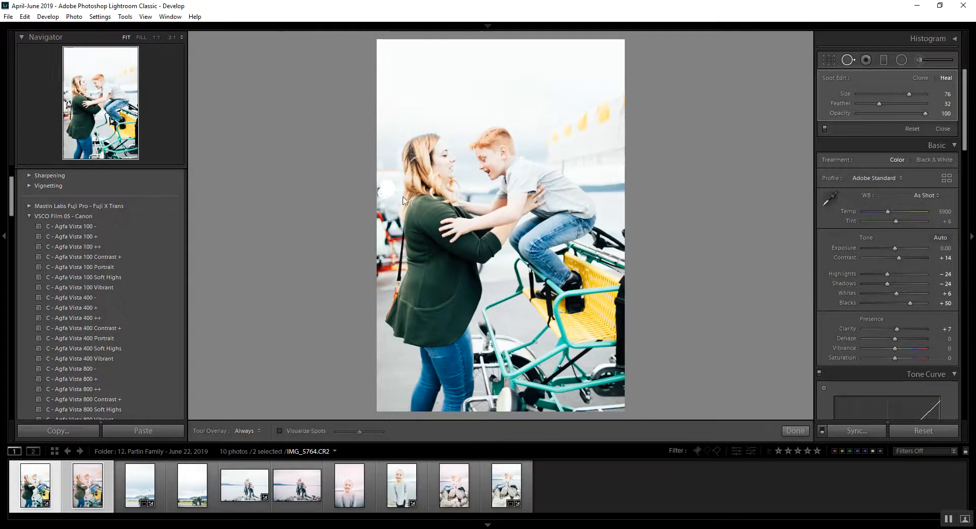
key("q")
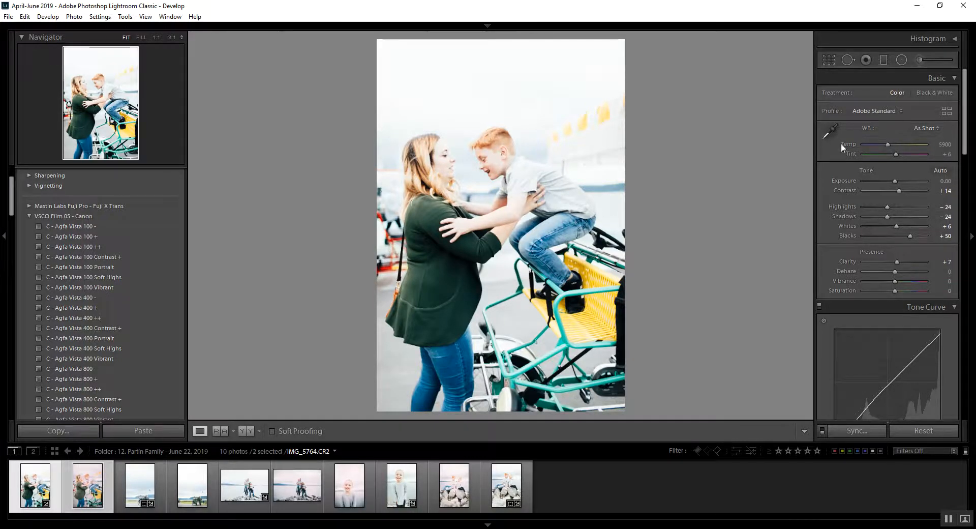
left_click(847, 59)
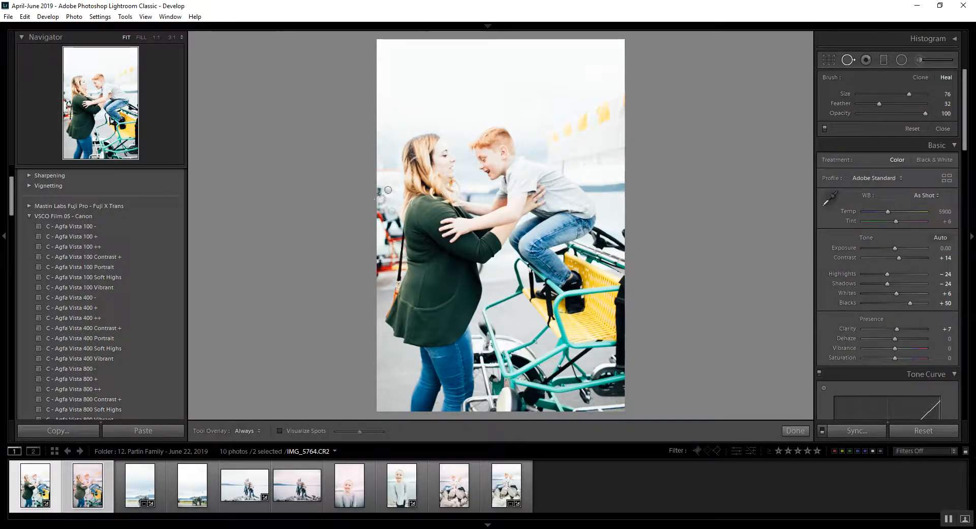
left_click_drag(381, 189, 381, 204)
key("q")
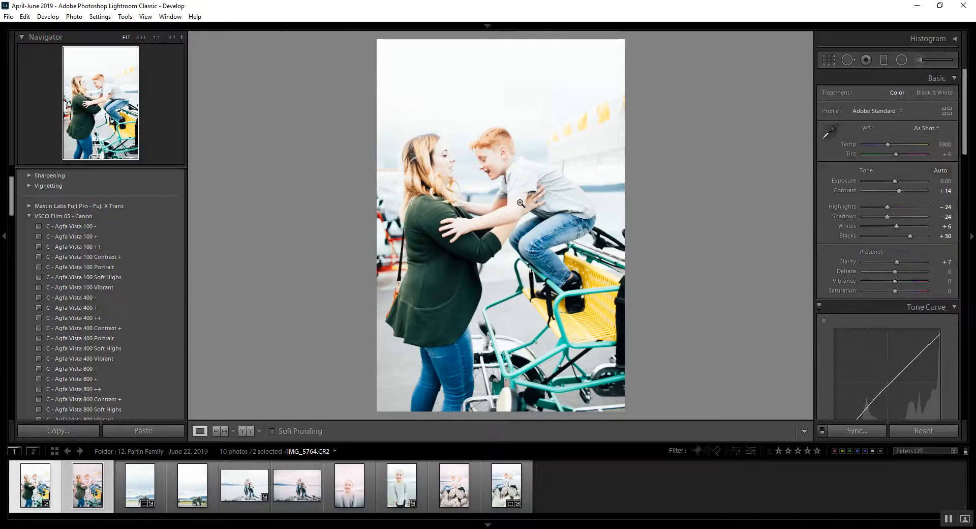
- Try to heal the background strip behind the mother's back, sampling from the sky above and setting the spot's opacity to 59
left_click(848, 60)
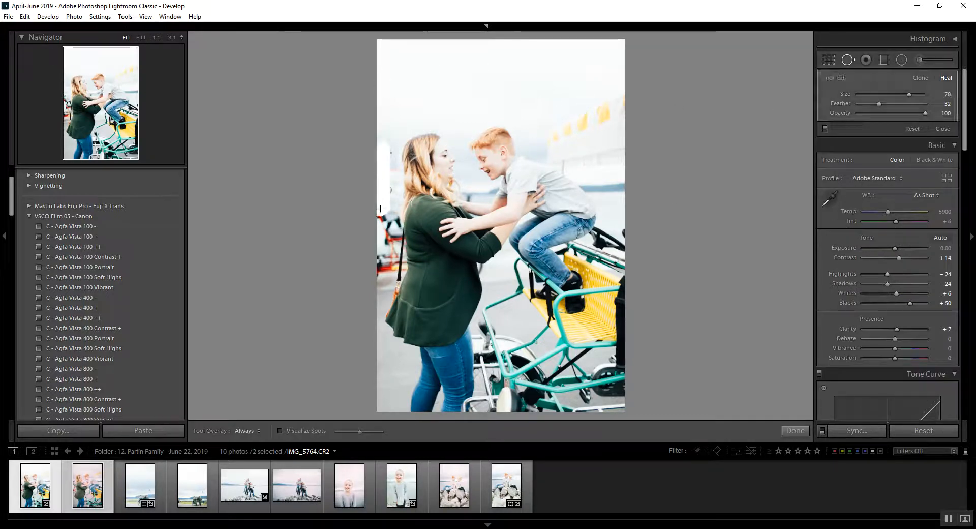
left_click_drag(380, 208, 383, 296)
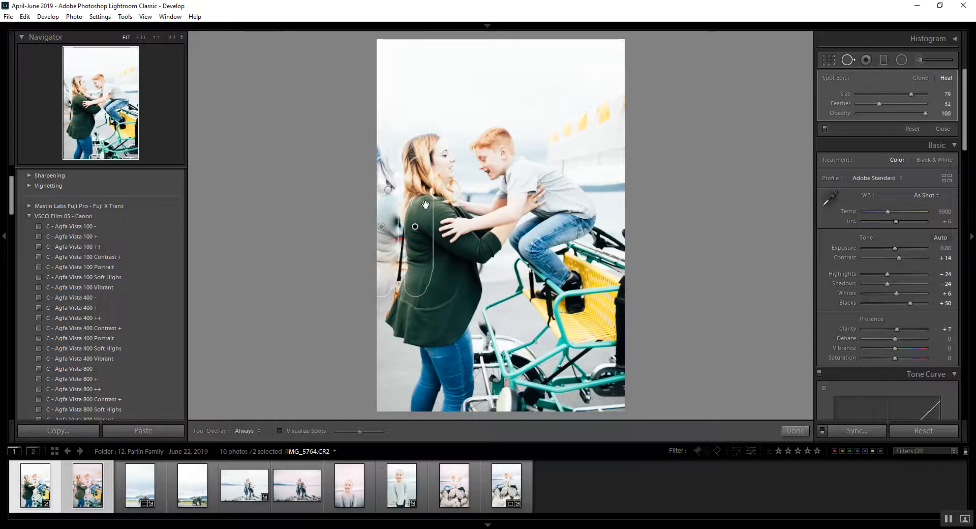
left_click_drag(394, 125, 399, 71)
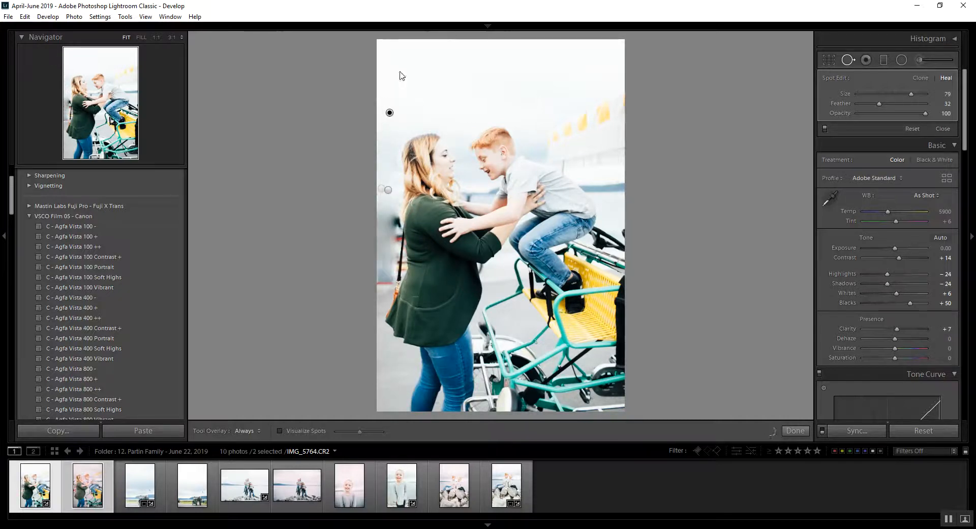
left_click(889, 112)
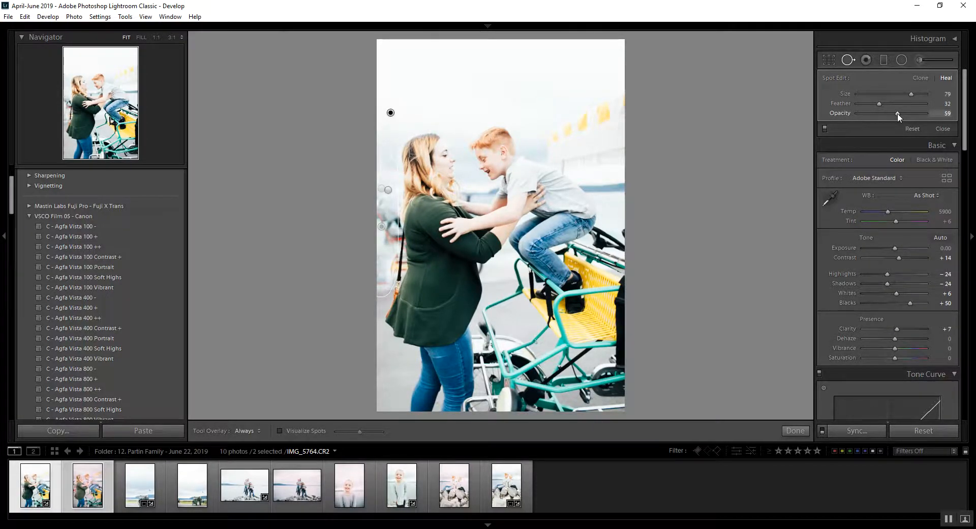
key("Return")
key("q")
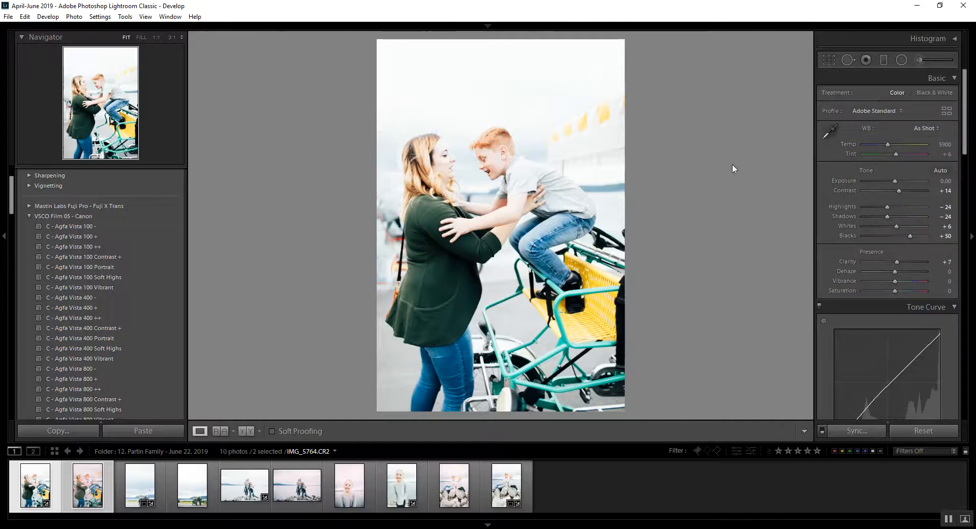
- Delete the long heal spot over the background behind the mother's back and leave spot removal
left_click(848, 60)
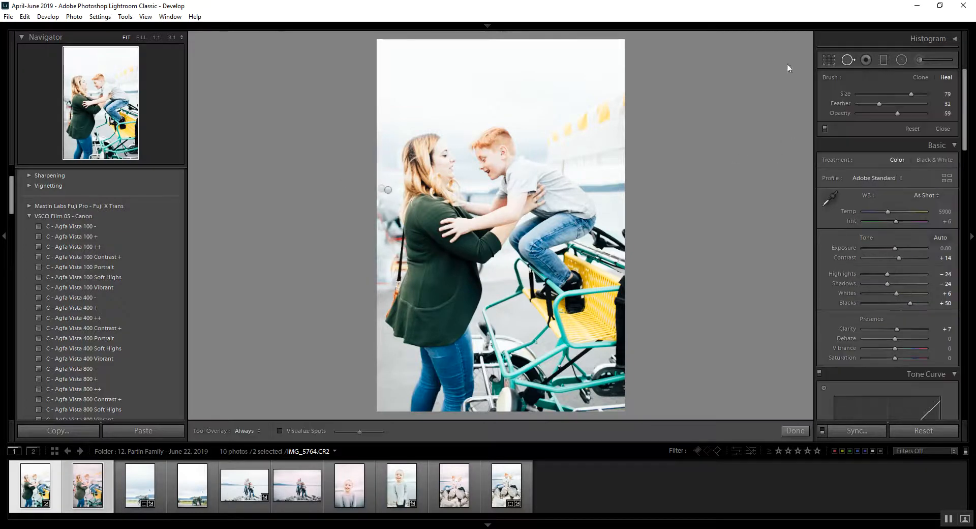
left_click(396, 229)
left_click_drag(397, 229, 393, 229)
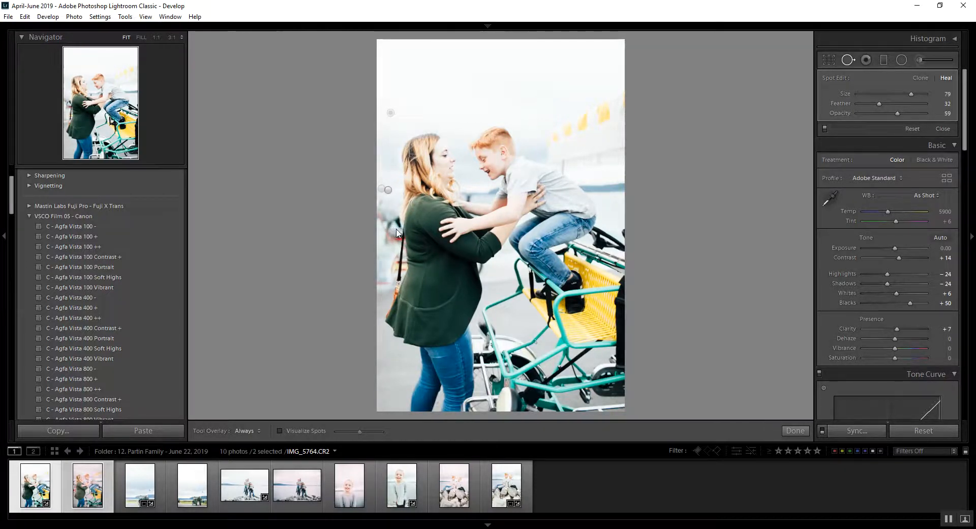
key("Delete")
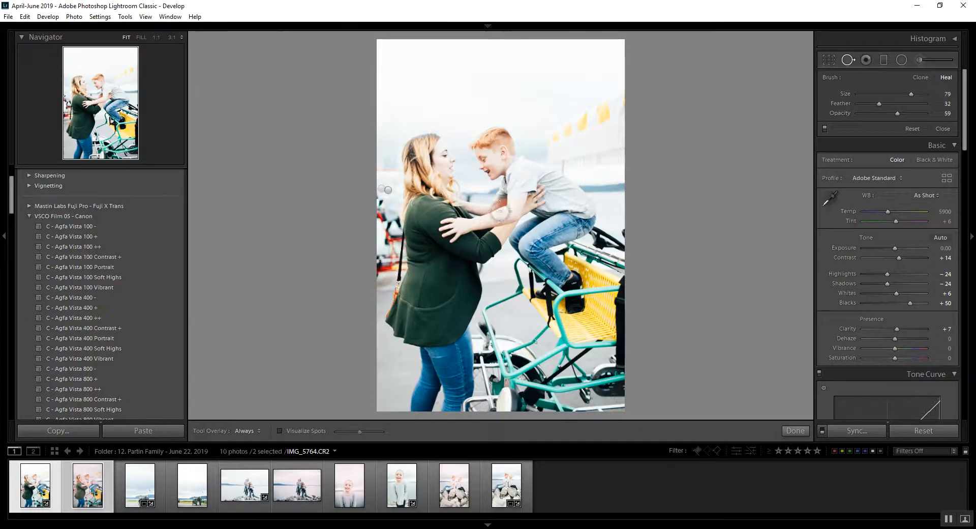
key("q")
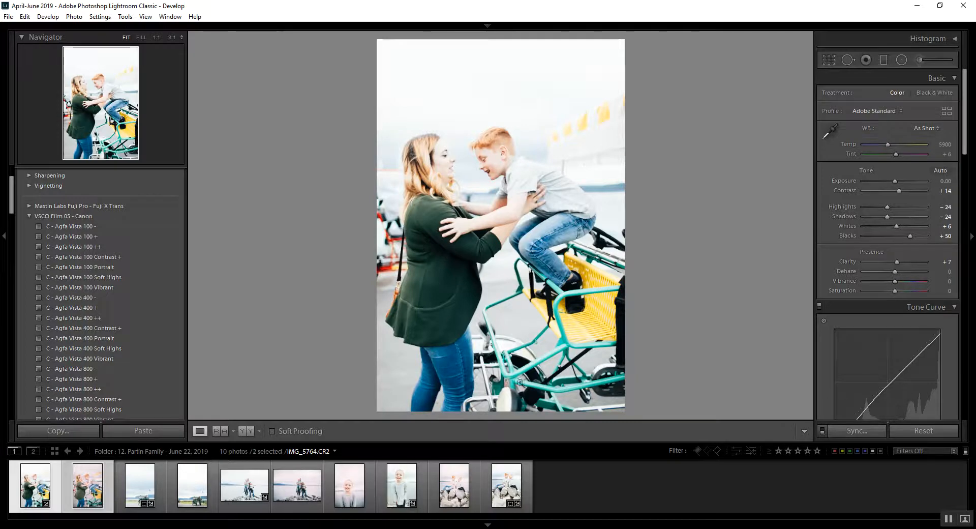
- Survey all ten photos together with the side panels hidden
key("ctrl+a")
key("n")
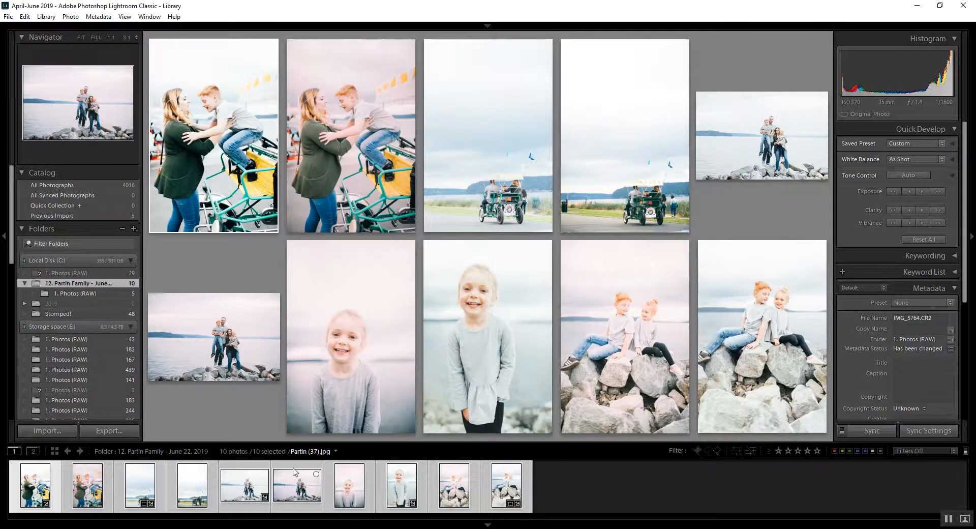
key("Tab")
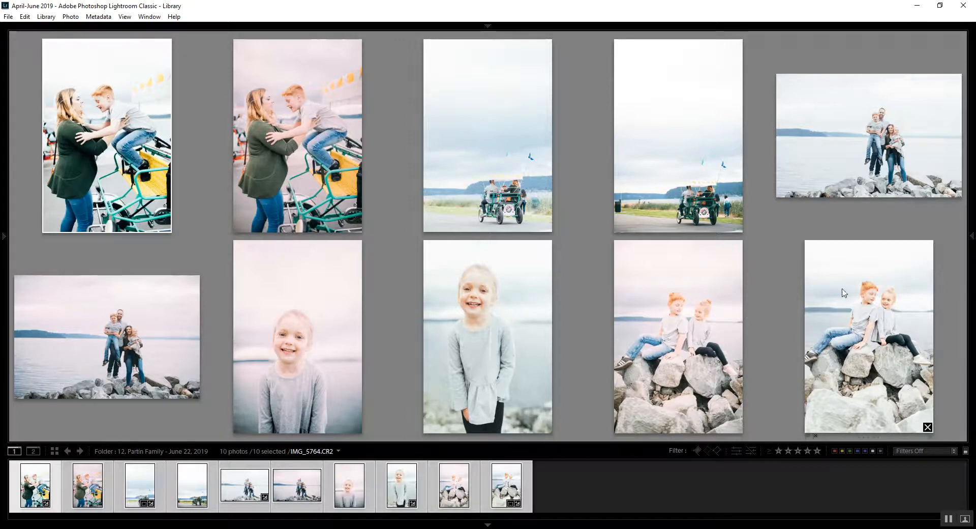
- View the raw siblings edit and its reference enlarged, return to the survey of all photos, and select the raw bike edit
double_click(833, 329)
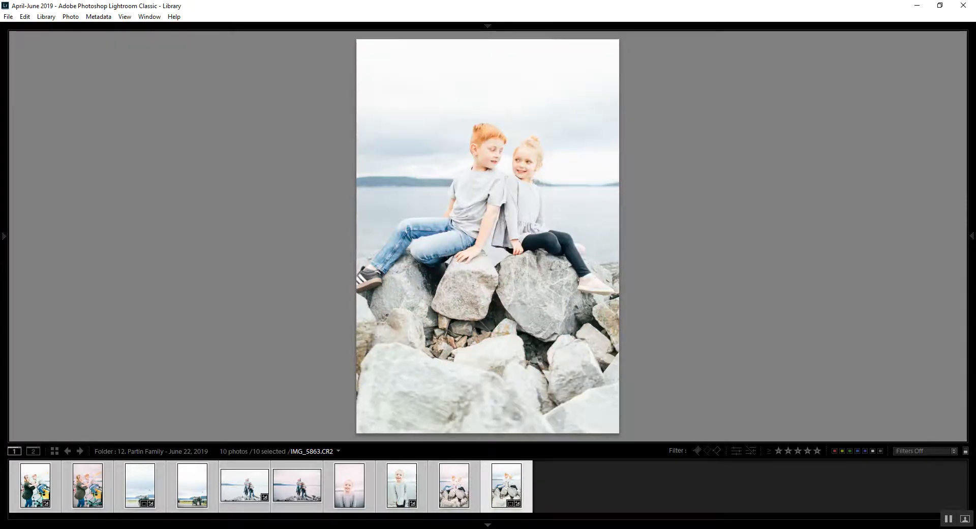
key("Left")
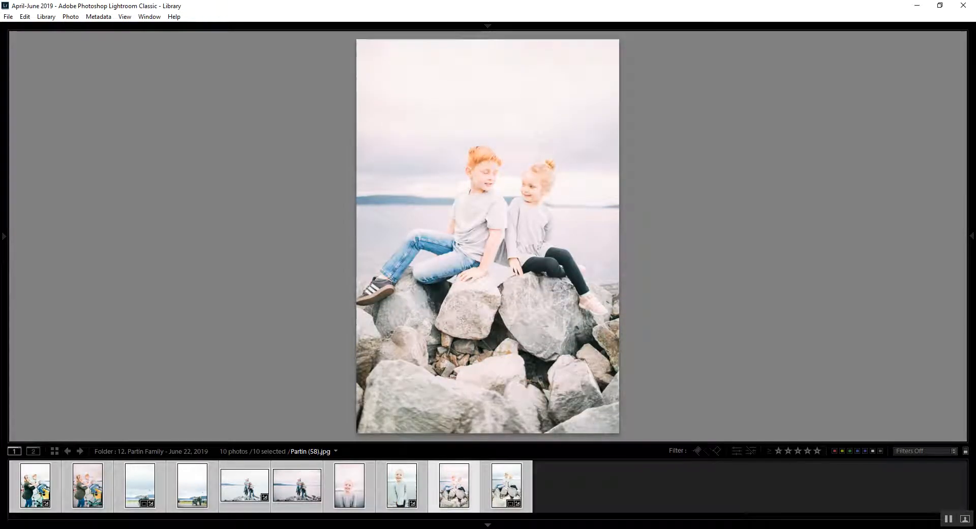
key("n")
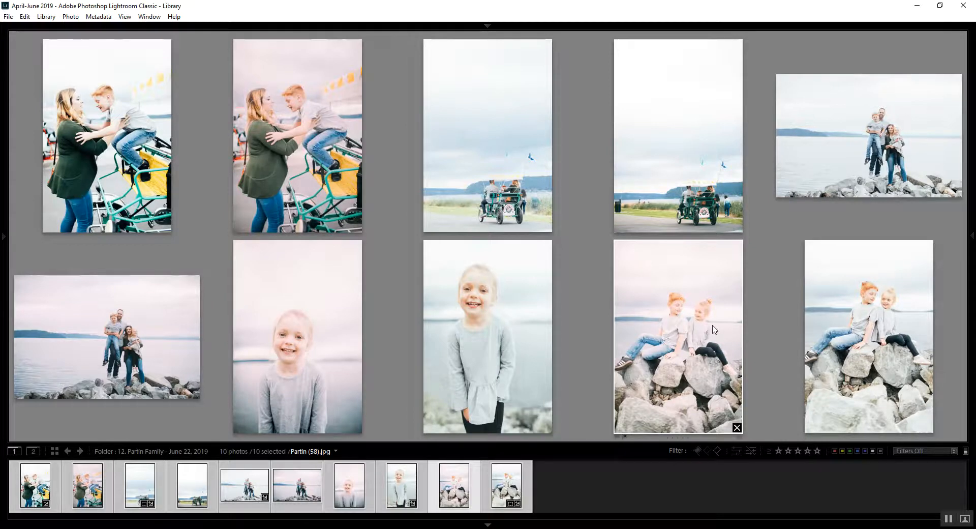
left_click(485, 170)
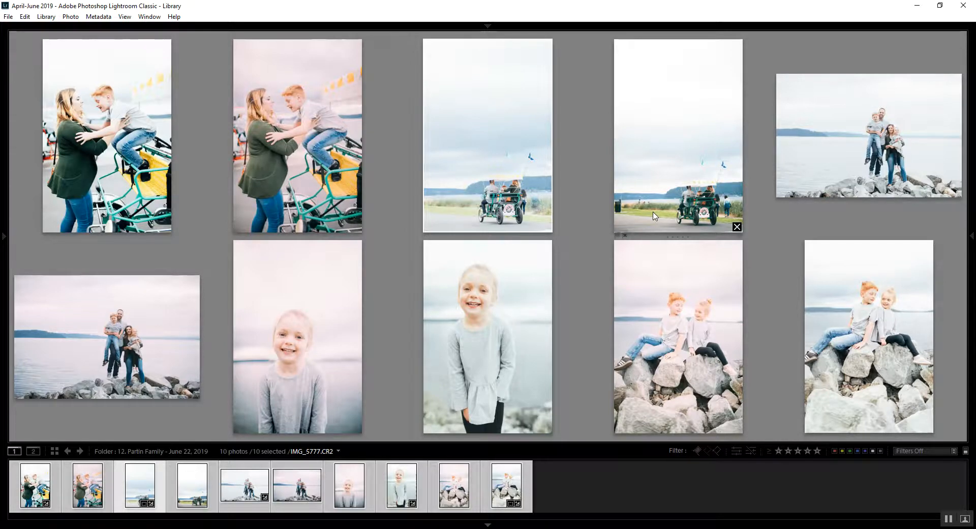
- View the raw edit of the smiling girl and its reference enlarged, and return to the survey of all photos
double_click(541, 286)
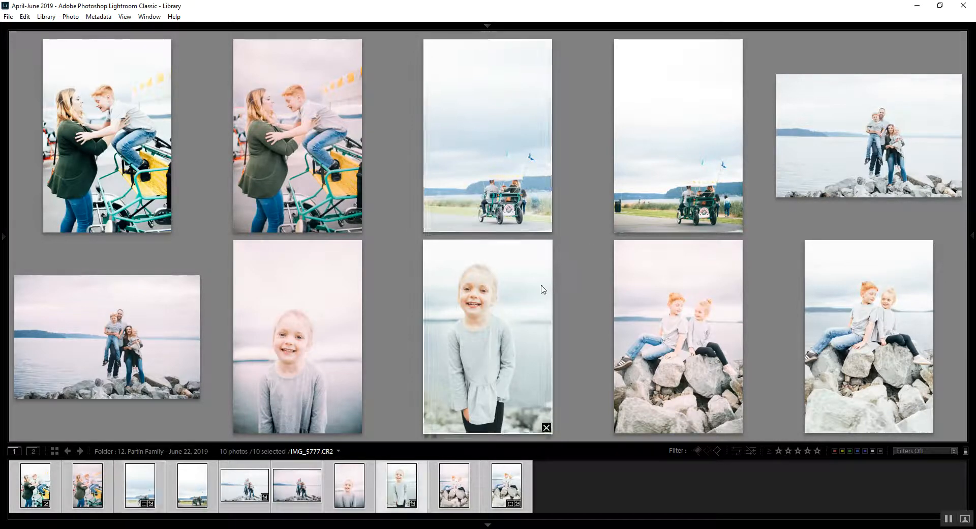
key("Left")
key("Right")
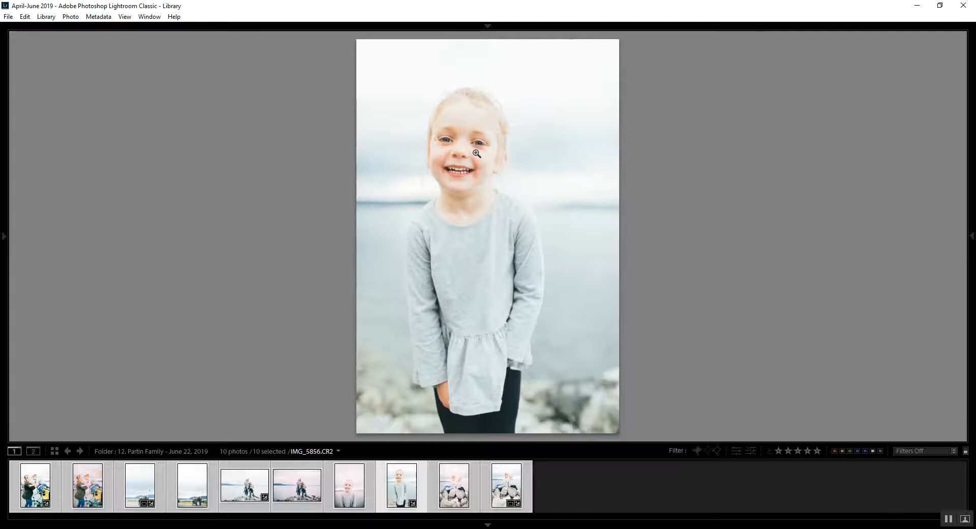
key("n")
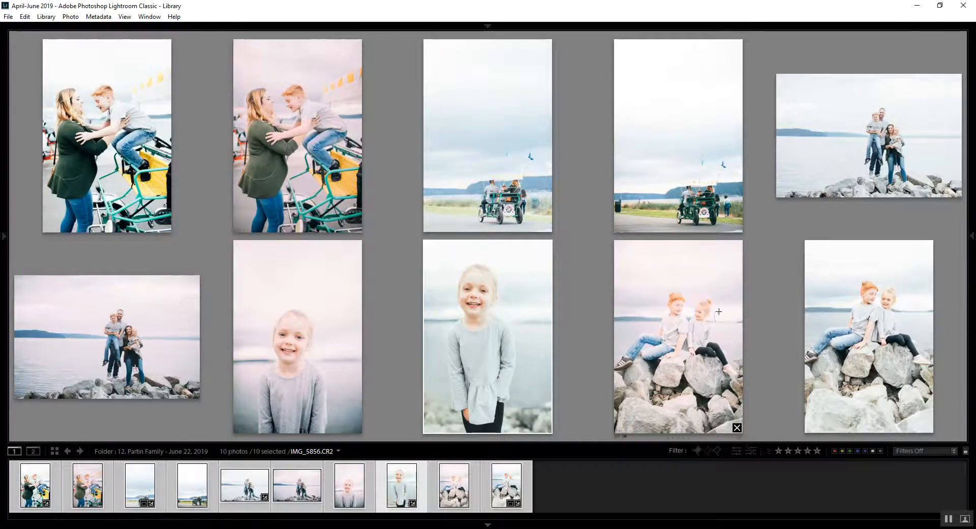
- Remove the five reference edits from the survey, keeping only the raw edits
left_click(736, 427)
left_click(436, 429)
left_click(478, 408)
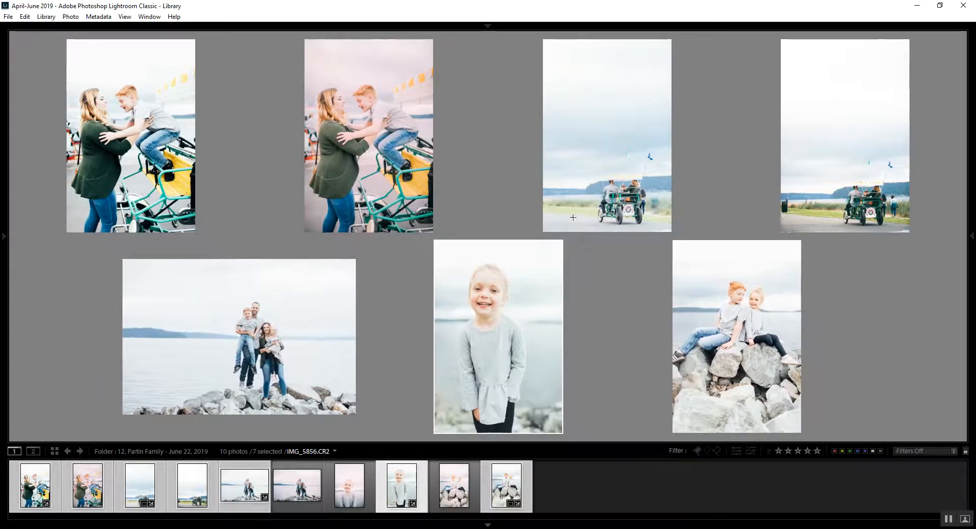
left_click(902, 226)
left_click(545, 226)
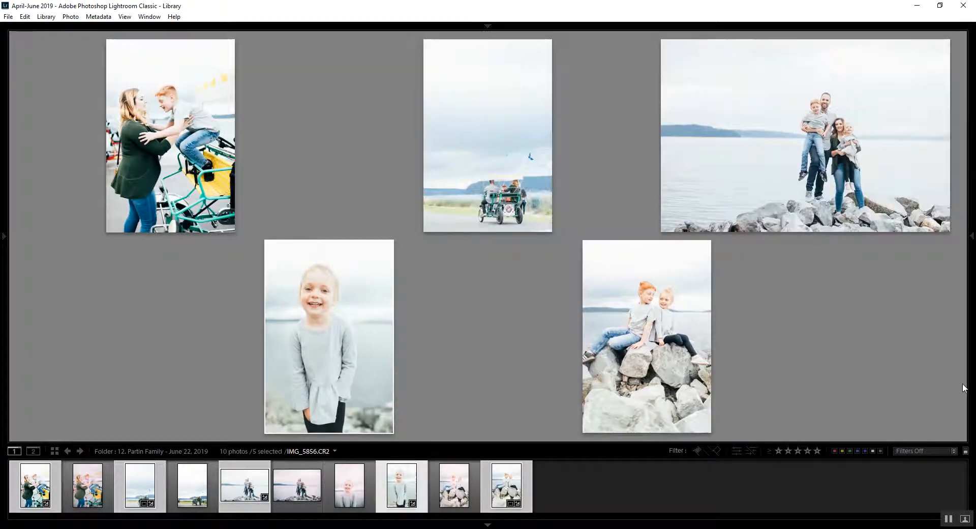
- Dim the interface around the surveyed photos, remove the mother-and-son and family group photos from the survey, and restore the normal lighting
key("l")
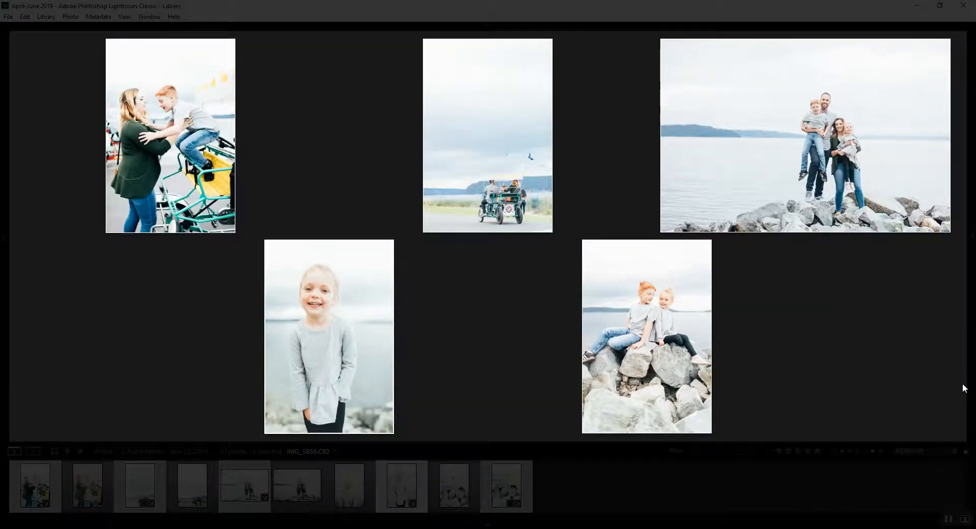
left_click(175, 129, "ctrl")
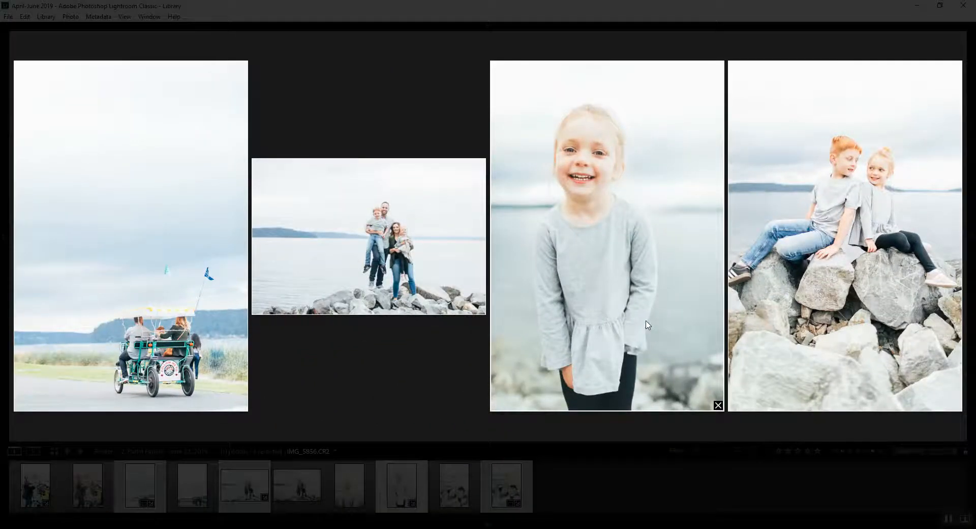
left_click(440, 255, "ctrl")
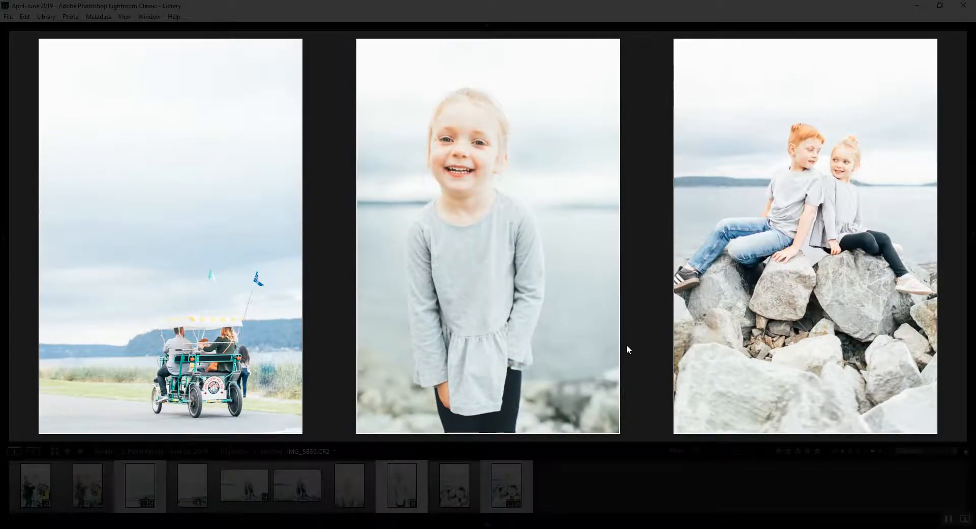
key("l")
key("l")
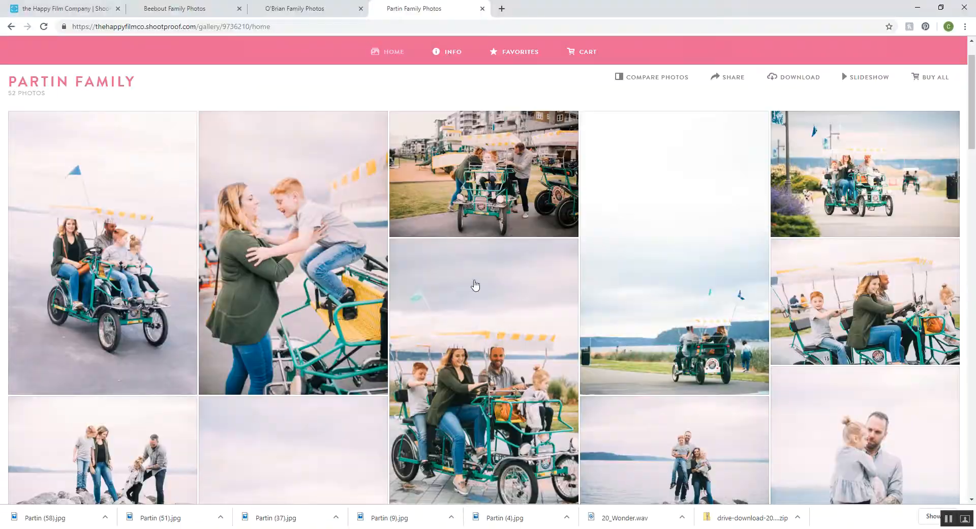
- Switch to Chrome and look through the family's online photo gallery, returning to its beginning
scroll(475, 284, "down", 20)
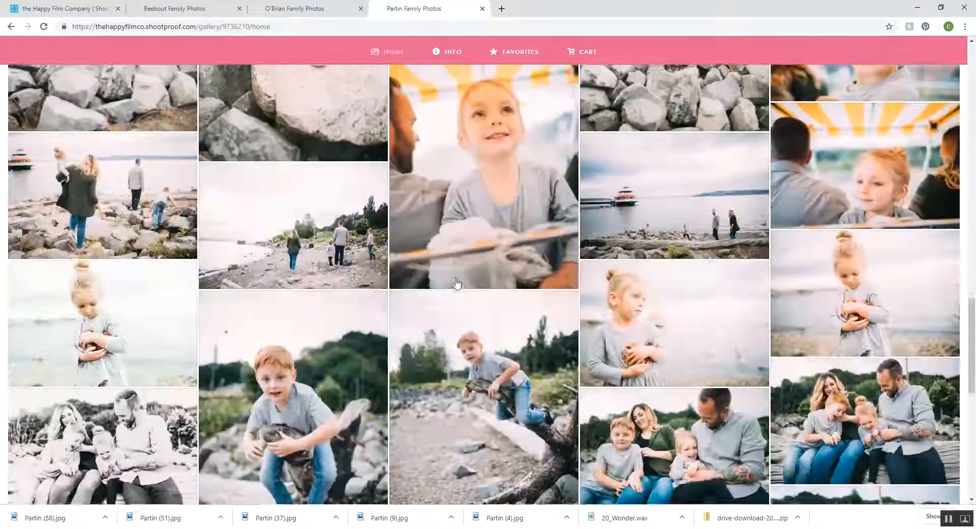
scroll(457, 283, "down", 10)
scroll(457, 283, "up", 12)
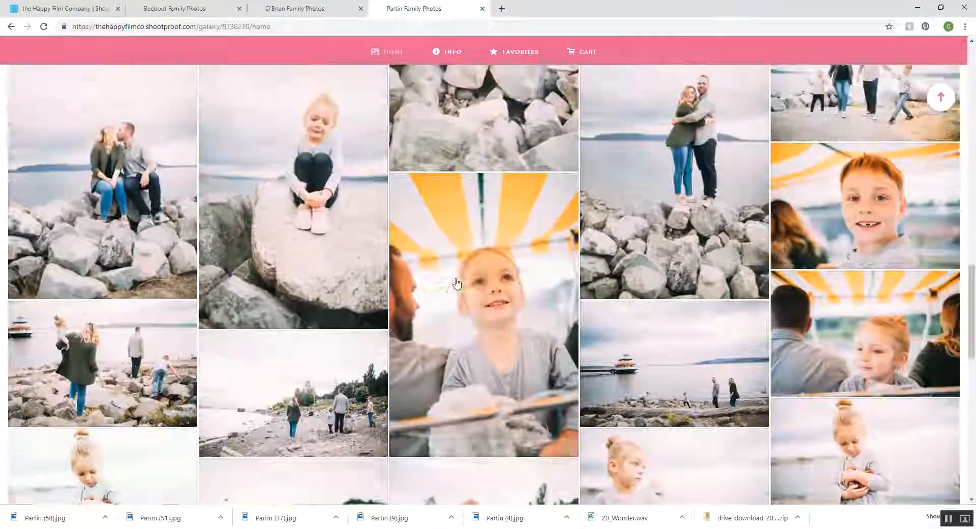
scroll(456, 283, "up", 12)
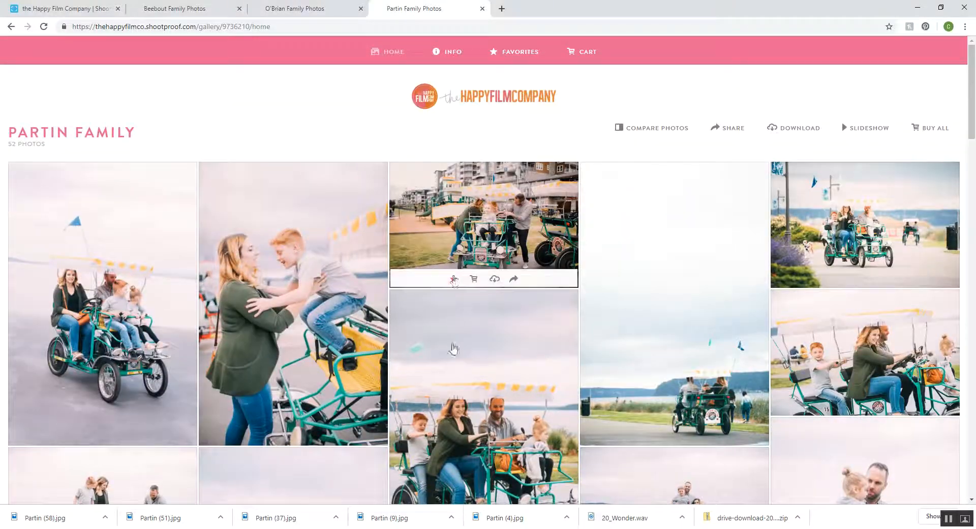